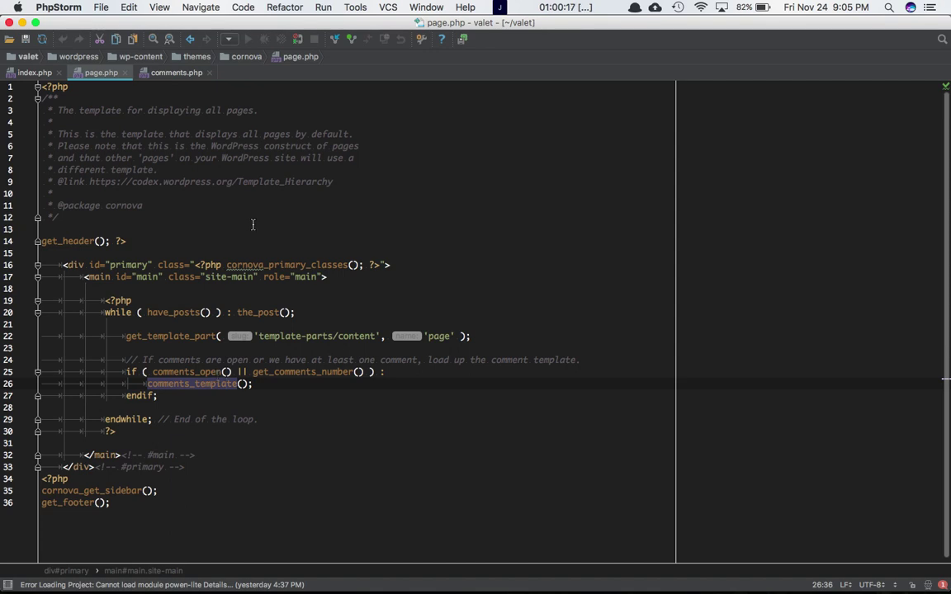
Step: Open comments.php and examine its opening section, including the post_password_required() check
{"action": "left_click", "coordinate": [193, 74]}
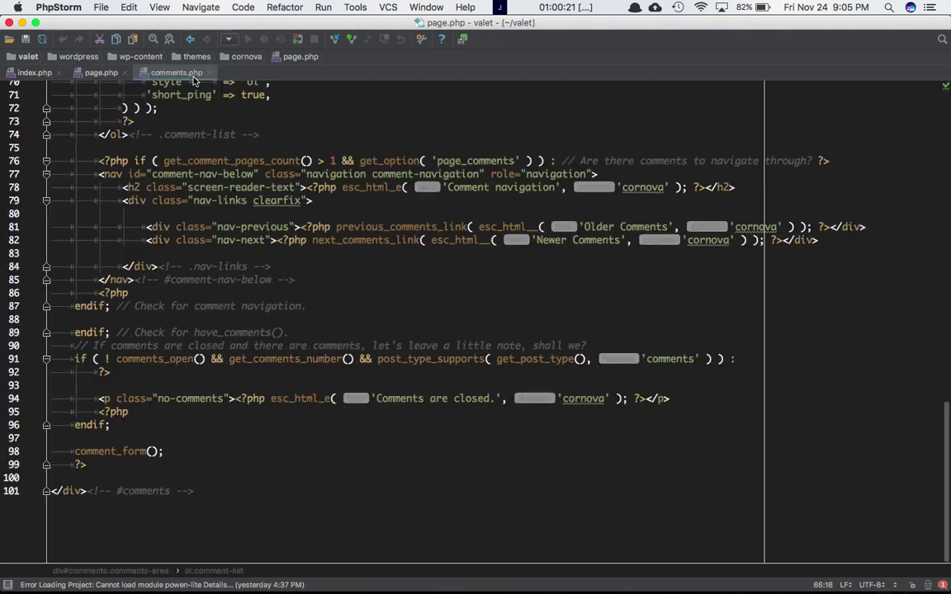
{"action": "scroll", "coordinate": [385, 248], "scroll_direction": "up", "scroll_amount": 15}
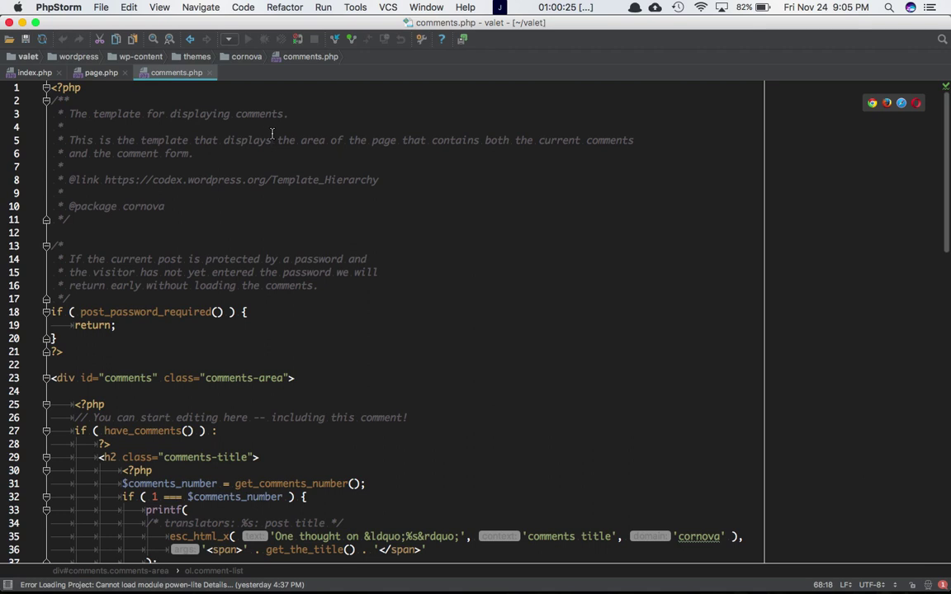
{"action": "scroll", "coordinate": [370, 242], "scroll_direction": "down", "scroll_amount": 10}
{"action": "scroll", "coordinate": [371, 239], "scroll_direction": "up", "scroll_amount": 10}
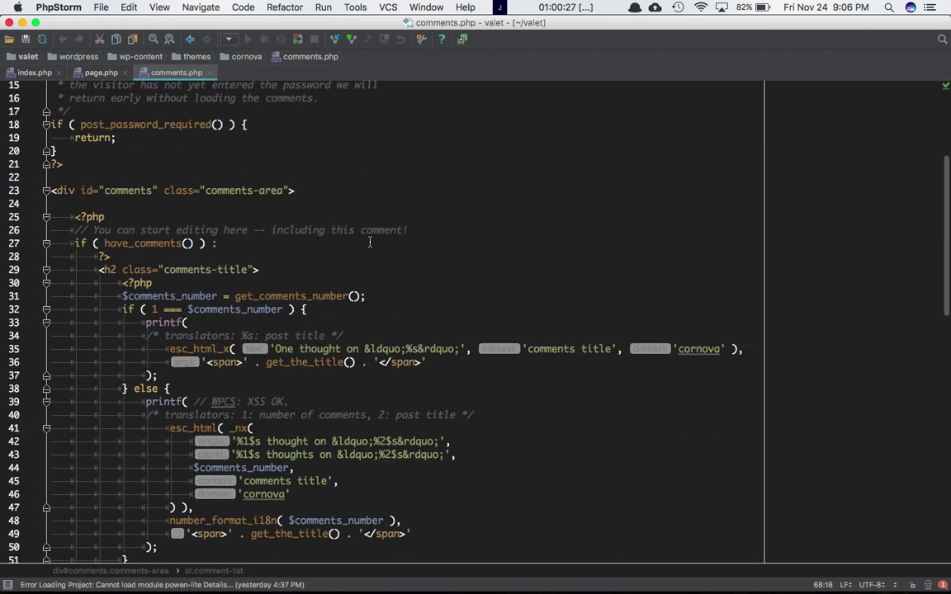
{"action": "double_click", "coordinate": [126, 312]}
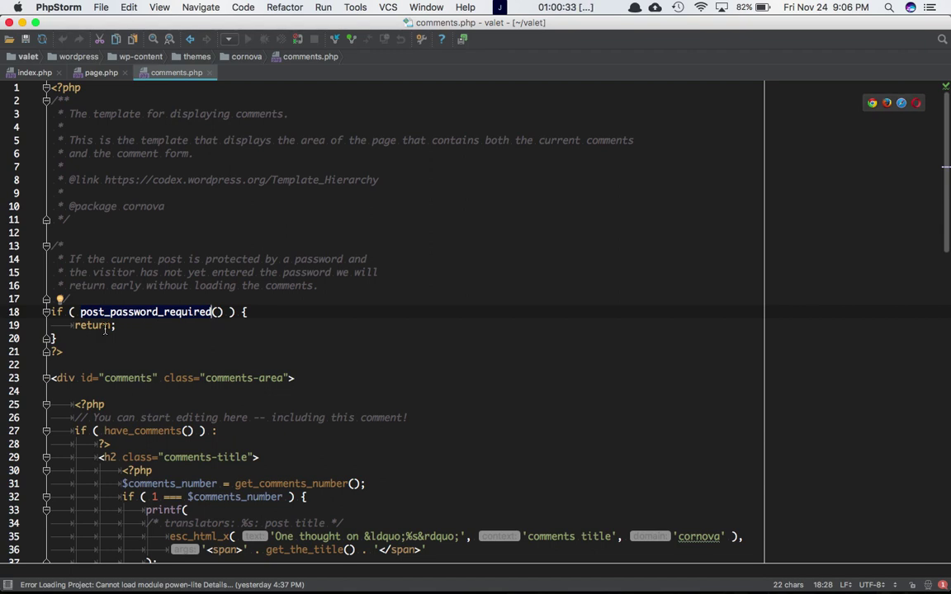
{"action": "scroll", "coordinate": [312, 423], "scroll_direction": "down", "scroll_amount": 3}
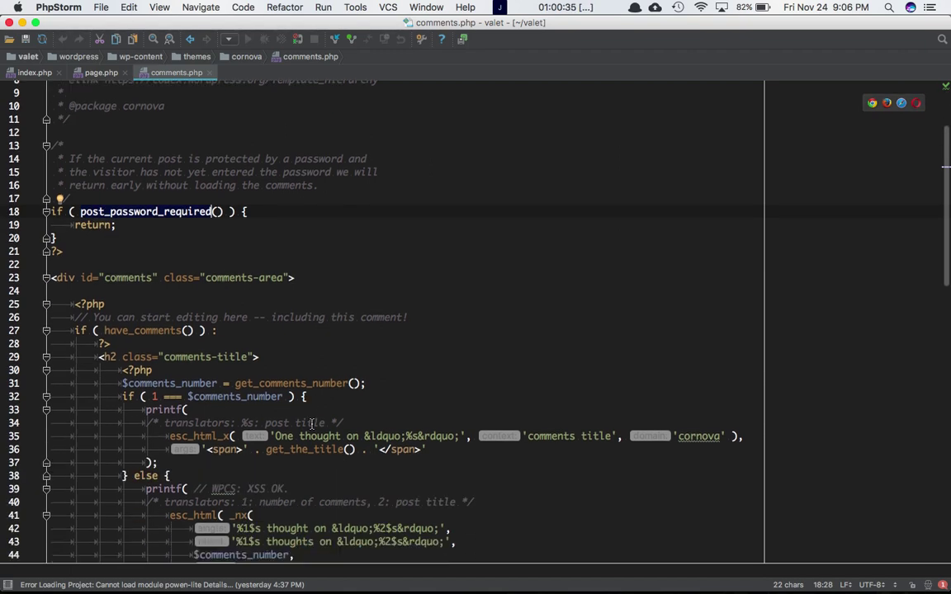
Step: Examine the comments title code in comments.php, from have_comments() and get_comments_number() to the _nx() translation call
{"action": "double_click", "coordinate": [162, 329]}
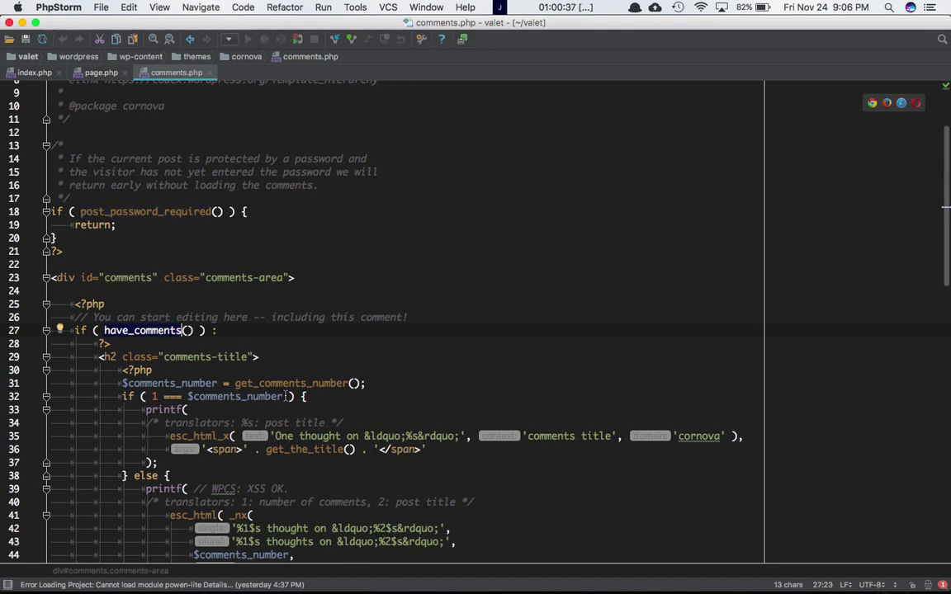
{"action": "scroll", "coordinate": [285, 396], "scroll_direction": "down", "scroll_amount": 3}
{"action": "double_click", "coordinate": [293, 290]}
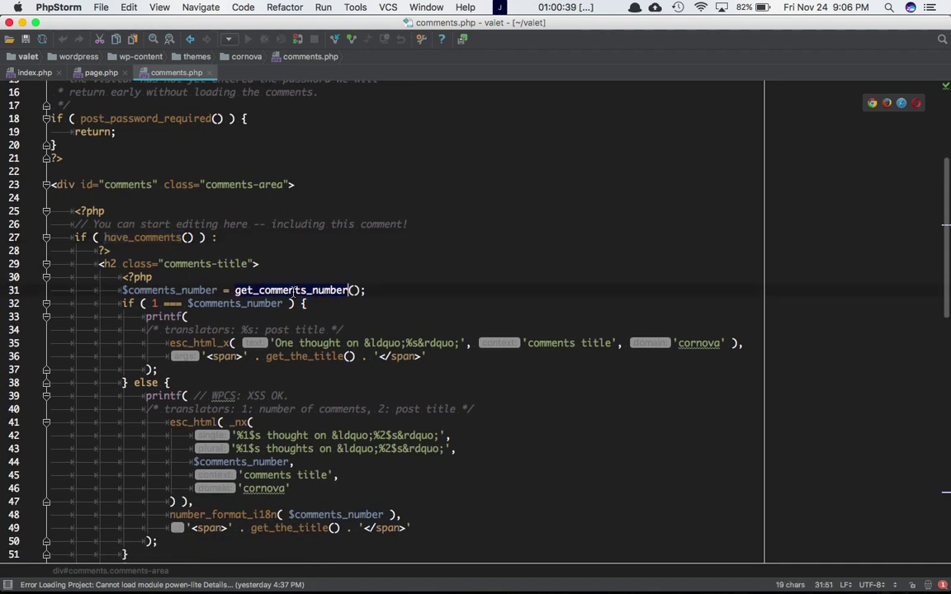
{"action": "scroll", "coordinate": [264, 264], "scroll_direction": "down", "scroll_amount": 5}
{"action": "double_click", "coordinate": [241, 240]}
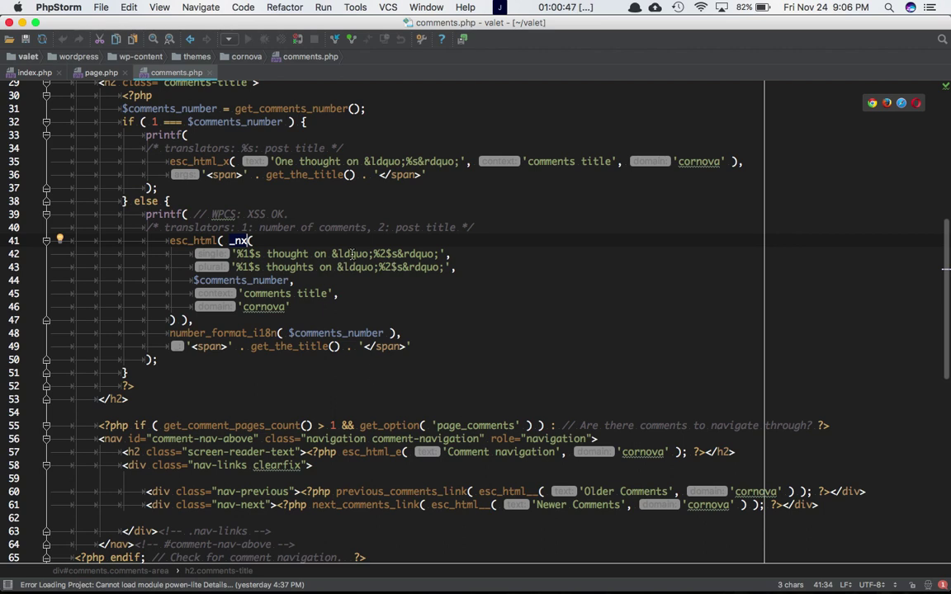
Step: Examine the upper comment navigation block: the get_comment_pages_count() and get_option() condition and the previous and next comments links
{"action": "scroll", "coordinate": [264, 256], "scroll_direction": "down", "scroll_amount": 4}
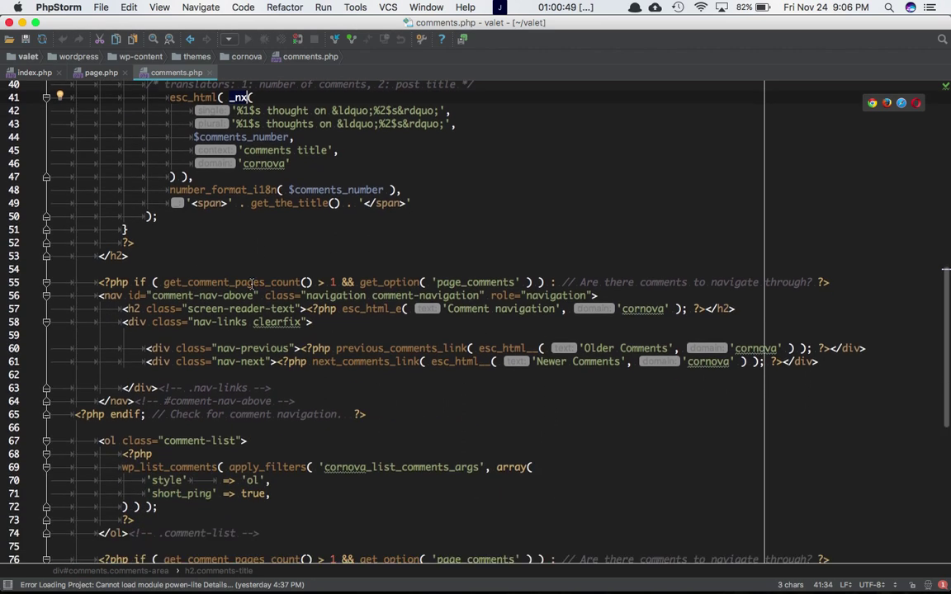
{"action": "double_click", "coordinate": [252, 282]}
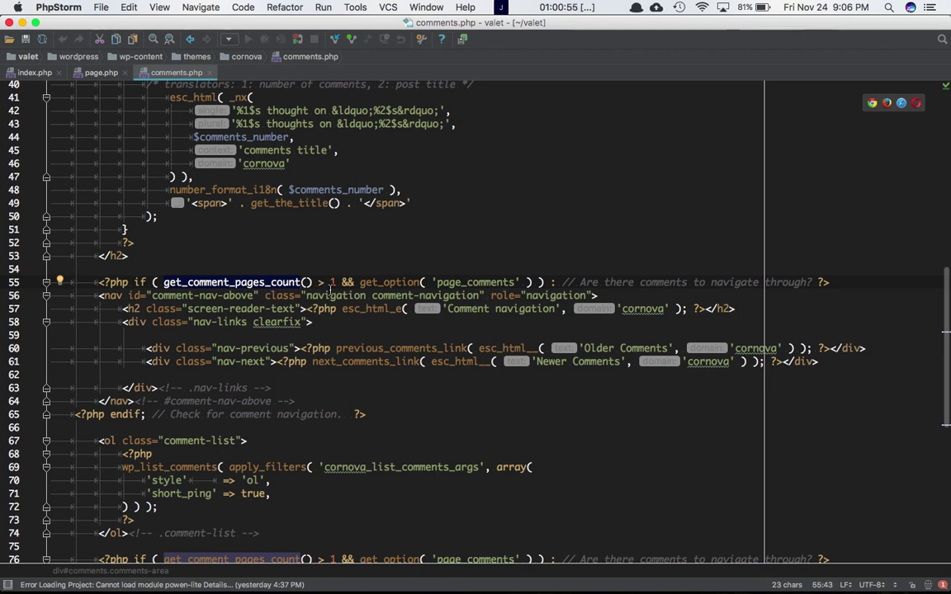
{"action": "double_click", "coordinate": [405, 282]}
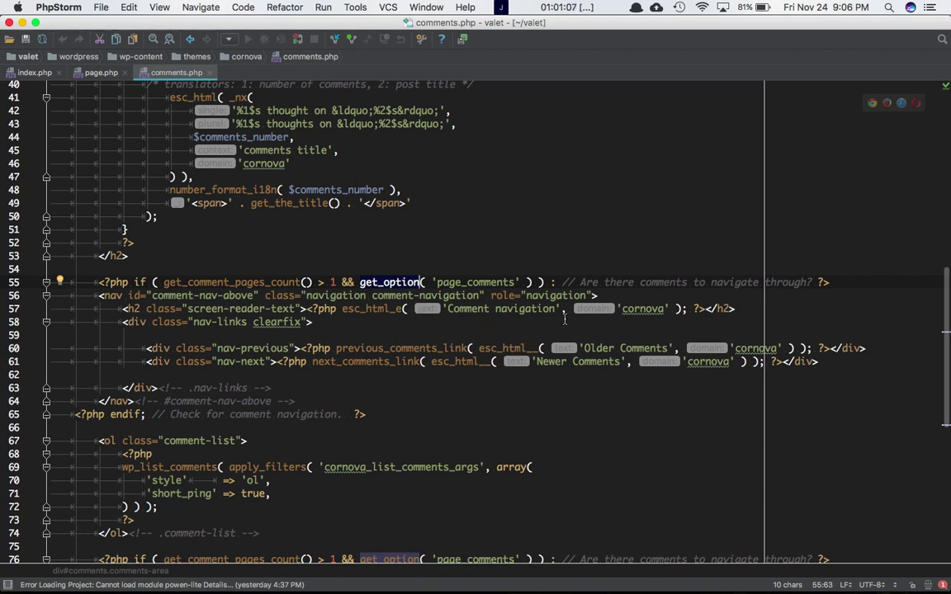
{"action": "scroll", "coordinate": [554, 320], "scroll_direction": "down", "scroll_amount": 2}
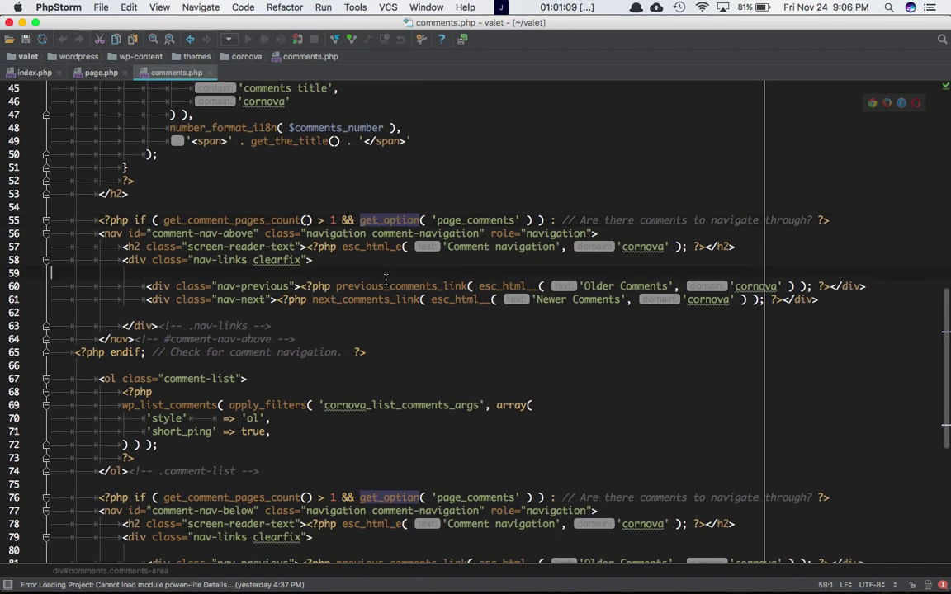
{"action": "left_click_drag", "start_coordinate": [49, 266], "coordinate": [122, 326]}
{"action": "left_click", "coordinate": [404, 289]}
{"action": "double_click", "coordinate": [369, 298]}
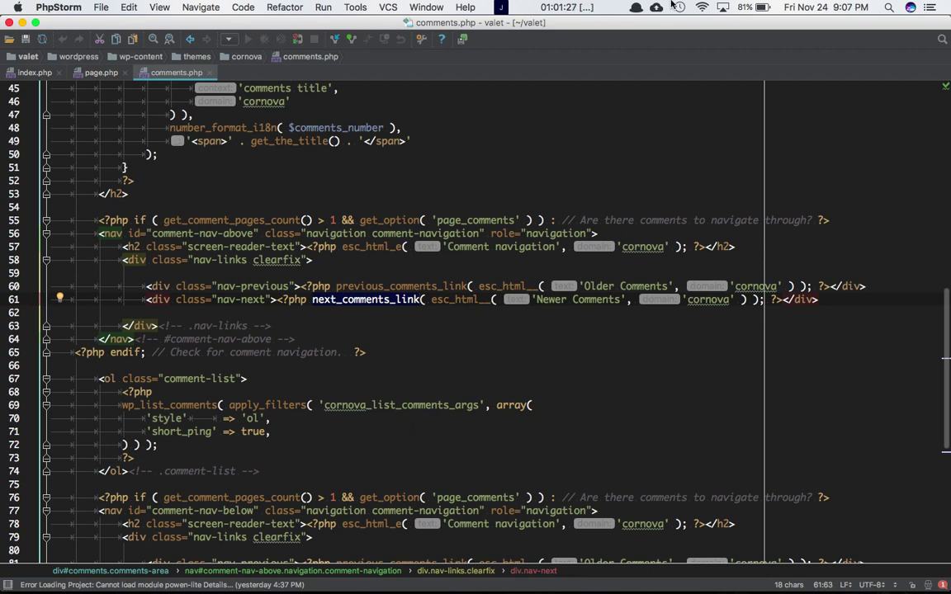
{"action": "left_click", "coordinate": [665, 569]}
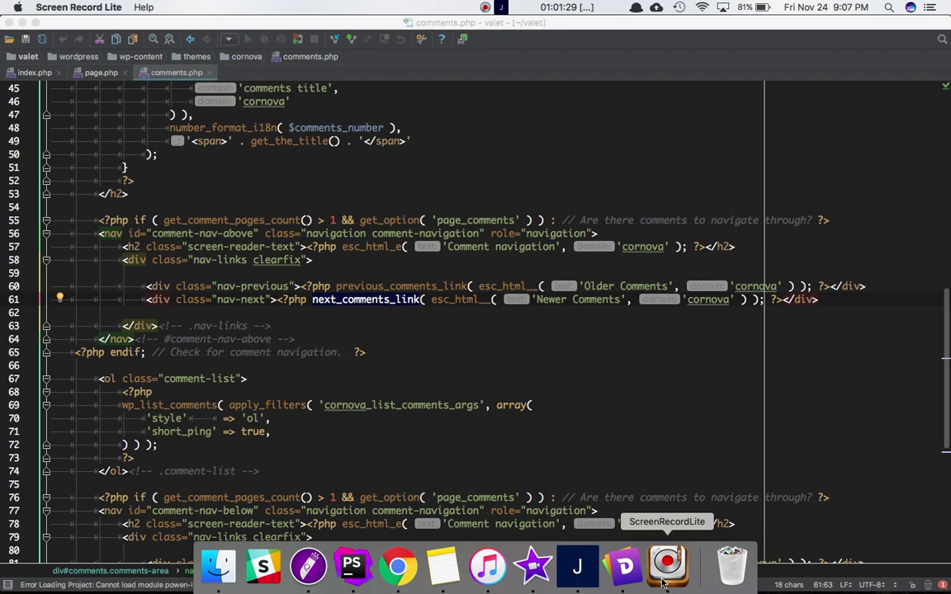
{"action": "left_click", "coordinate": [504, 7]}
{"action": "left_click", "coordinate": [511, 53]}
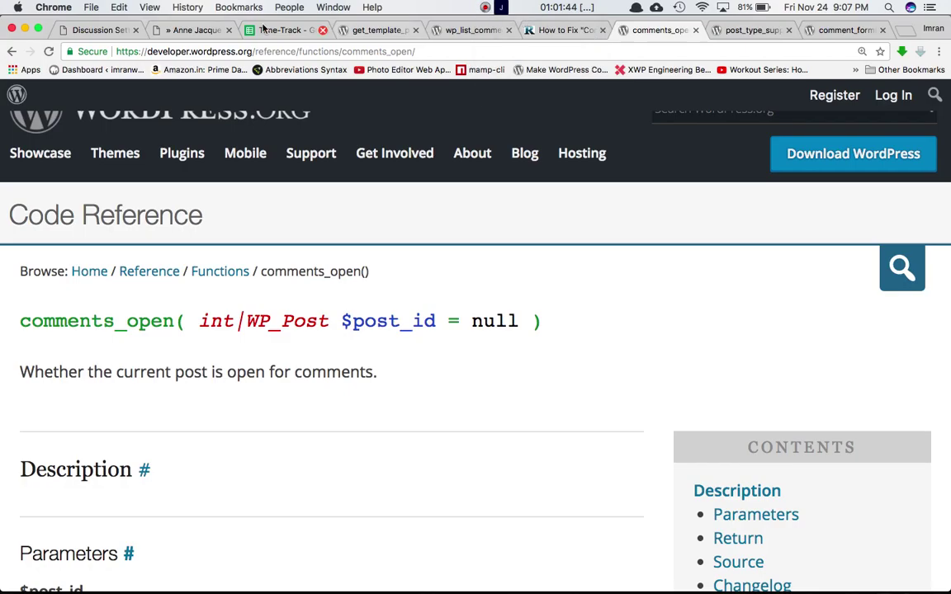
Step: Show the Anne Jacqueline Hathaway page of the local WordPress site in Chrome and close the developer tools
{"action": "left_click", "coordinate": [182, 30]}
{"action": "scroll", "coordinate": [312, 212], "scroll_direction": "up", "scroll_amount": 10}
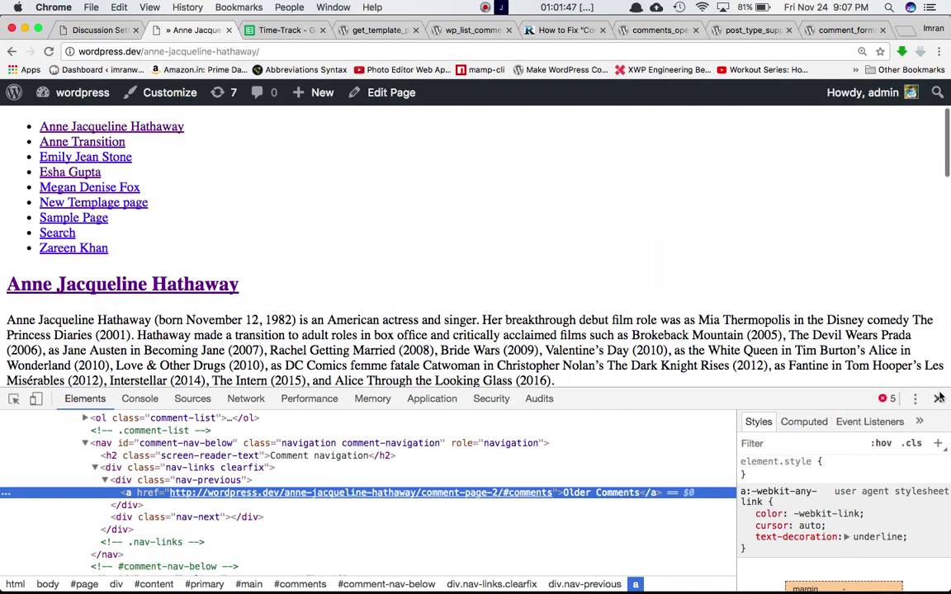
{"action": "left_click", "coordinate": [939, 398]}
{"action": "scroll", "coordinate": [475, 275], "scroll_direction": "up", "scroll_amount": 5}
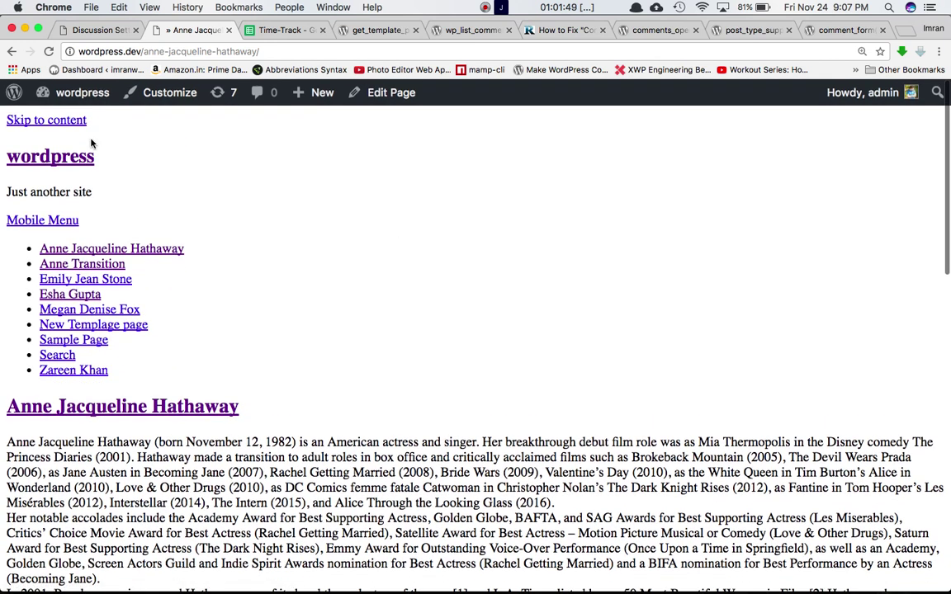
Step: Go through the WordPress dashboard to the site's front page and open the Anne Jacqueline Hathaway page from there
{"action": "left_click", "coordinate": [72, 94]}
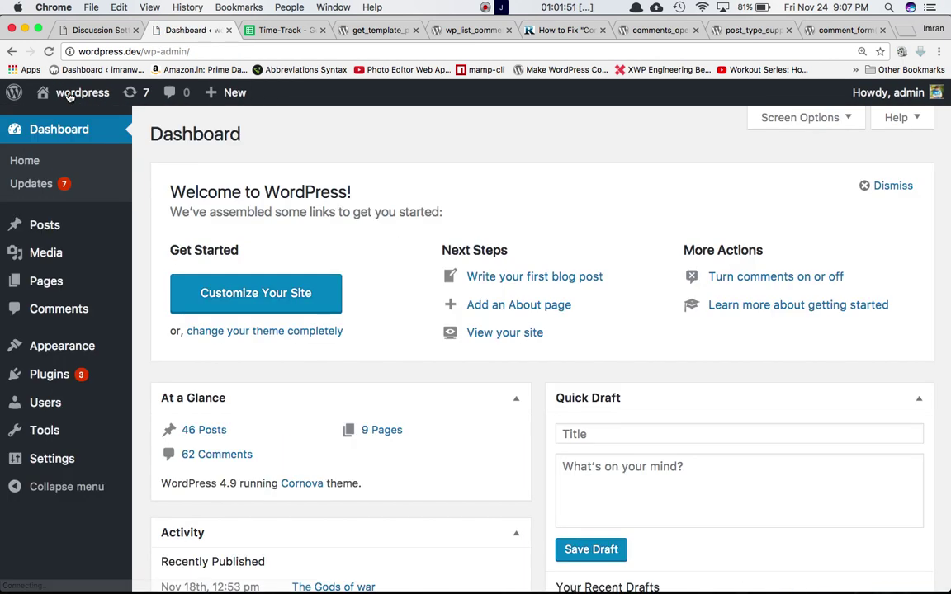
{"action": "left_click", "coordinate": [71, 94]}
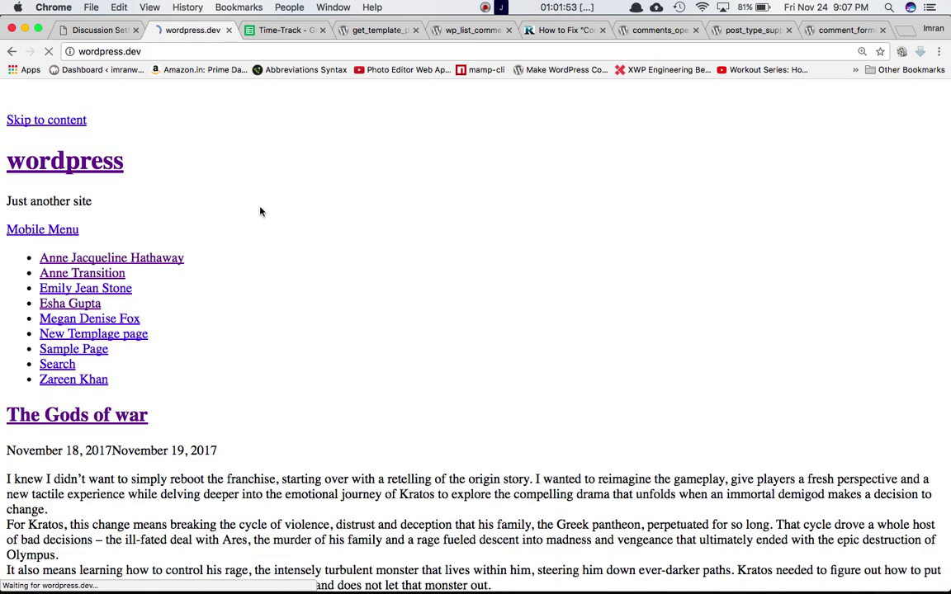
{"action": "scroll", "coordinate": [260, 212], "scroll_direction": "down", "scroll_amount": 10}
{"action": "scroll", "coordinate": [260, 212], "scroll_direction": "up", "scroll_amount": 9}
{"action": "scroll", "coordinate": [260, 212], "scroll_direction": "up", "scroll_amount": 1}
{"action": "left_click", "coordinate": [98, 262]}
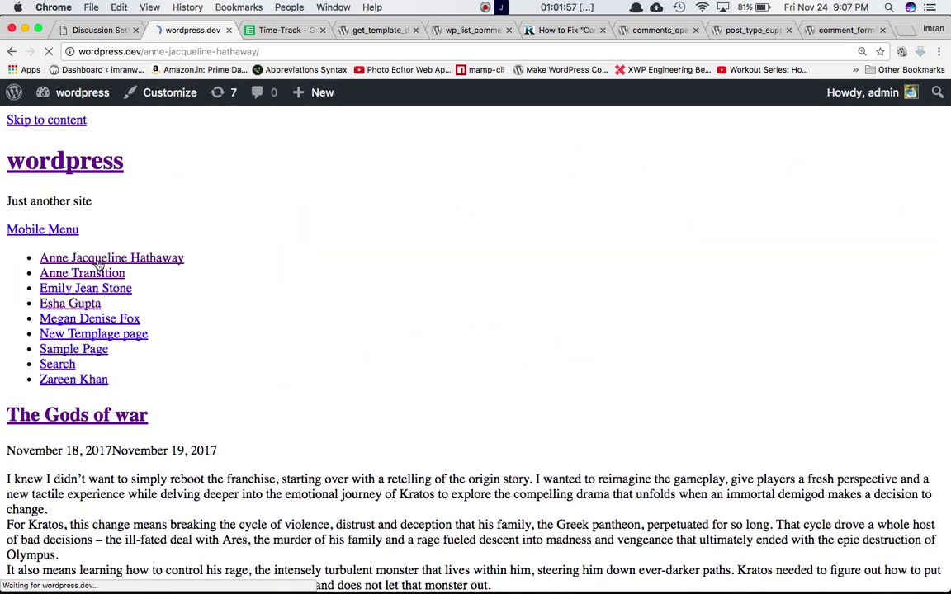
Step: Review the page's comments and inspect the HTML of the Older Comments link above the comment list
{"action": "scroll", "coordinate": [365, 312], "scroll_direction": "down", "scroll_amount": 5}
{"action": "scroll", "coordinate": [363, 312], "scroll_direction": "down", "scroll_amount": 3}
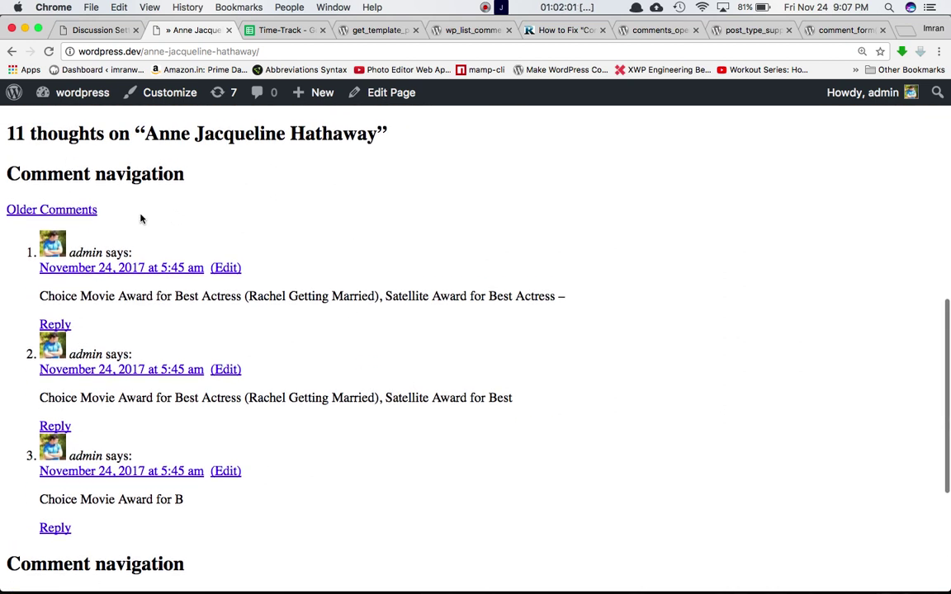
{"action": "scroll", "coordinate": [140, 216], "scroll_direction": "down", "scroll_amount": 1}
{"action": "scroll", "coordinate": [141, 218], "scroll_direction": "up", "scroll_amount": 2}
{"action": "scroll", "coordinate": [140, 216], "scroll_direction": "down", "scroll_amount": 6}
{"action": "scroll", "coordinate": [119, 335], "scroll_direction": "up", "scroll_amount": 5}
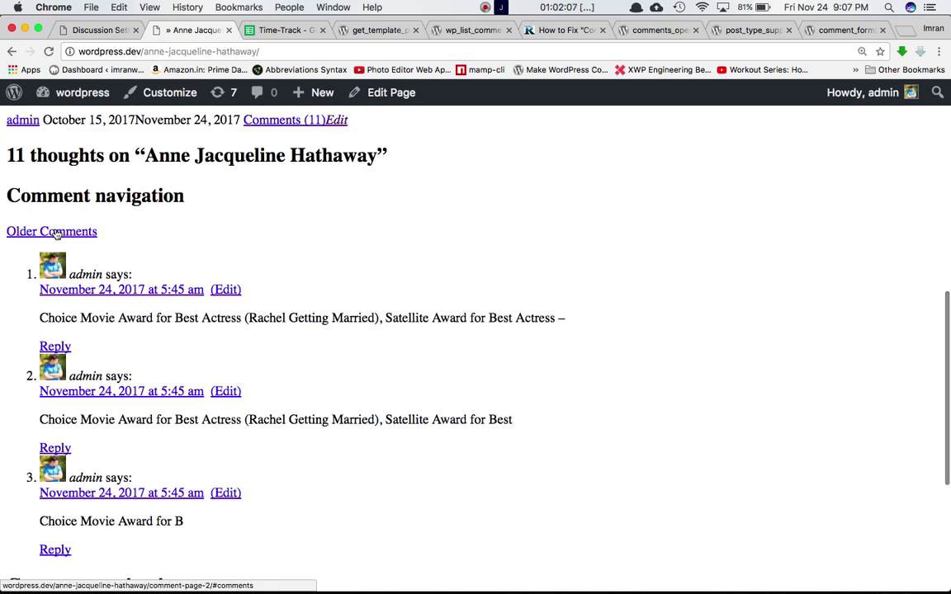
{"action": "right_click", "coordinate": [56, 232]}
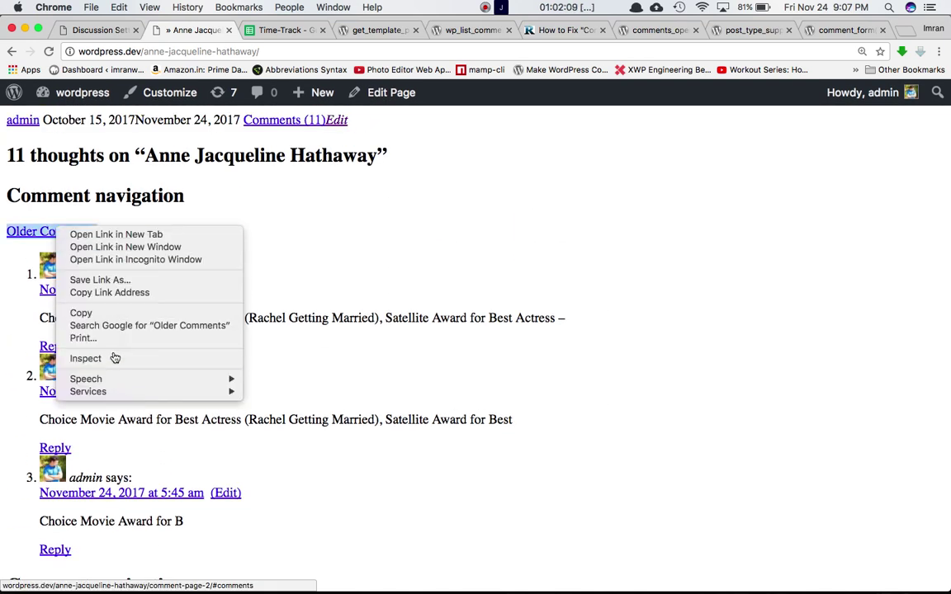
{"action": "left_click", "coordinate": [86, 359]}
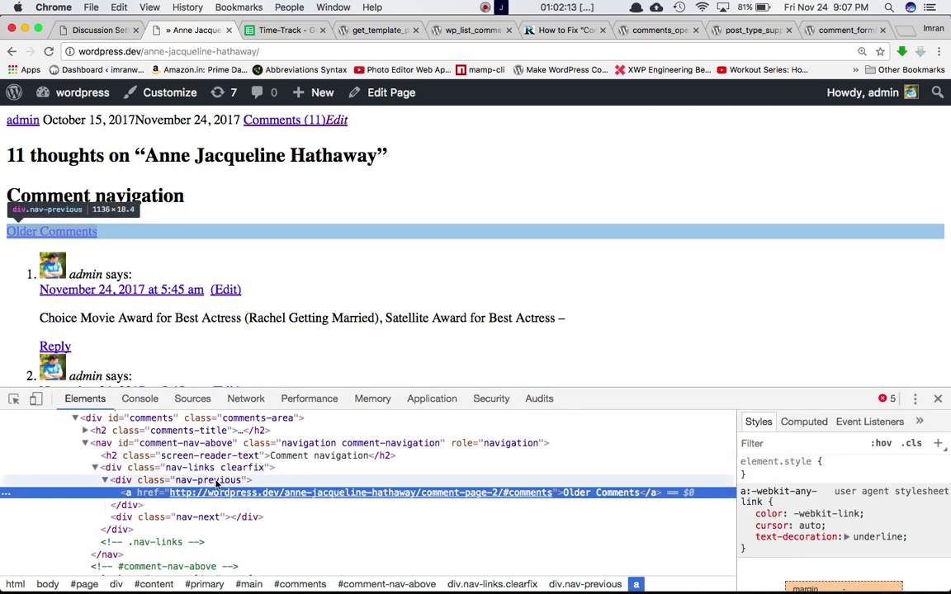
Step: Inspect the HTML of the Older Comments link below the comment list
{"action": "scroll", "coordinate": [335, 327], "scroll_direction": "down", "scroll_amount": 10}
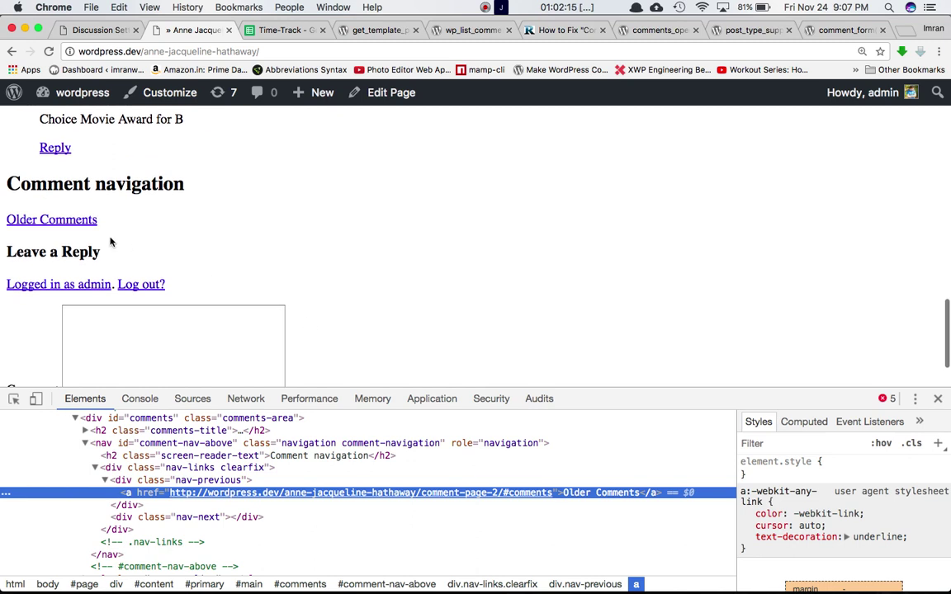
{"action": "right_click", "coordinate": [73, 219]}
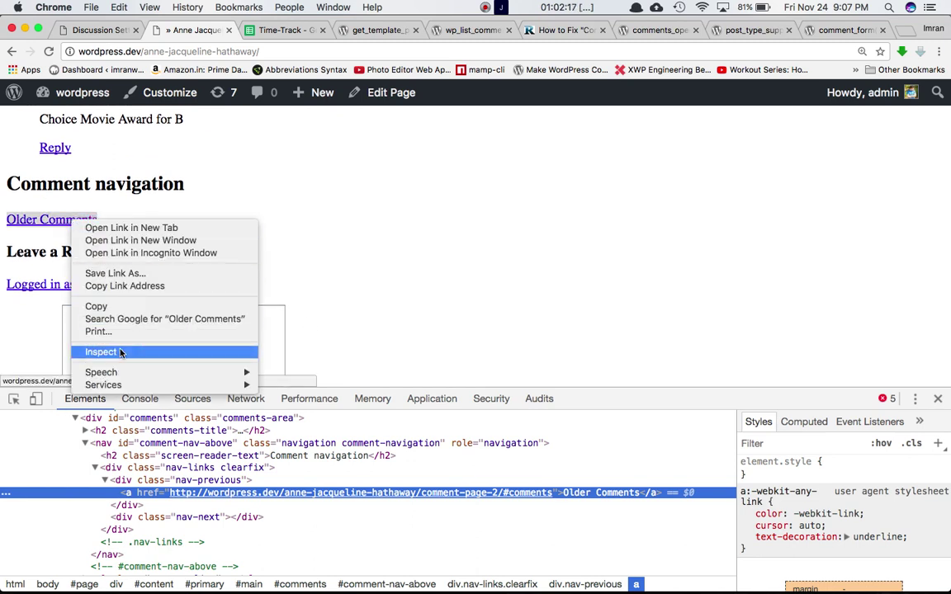
{"action": "left_click", "coordinate": [120, 352]}
{"action": "scroll", "coordinate": [333, 289], "scroll_direction": "up", "scroll_amount": 10}
{"action": "scroll", "coordinate": [332, 288], "scroll_direction": "down", "scroll_amount": 10}
{"action": "scroll", "coordinate": [332, 288], "scroll_direction": "up", "scroll_amount": 3}
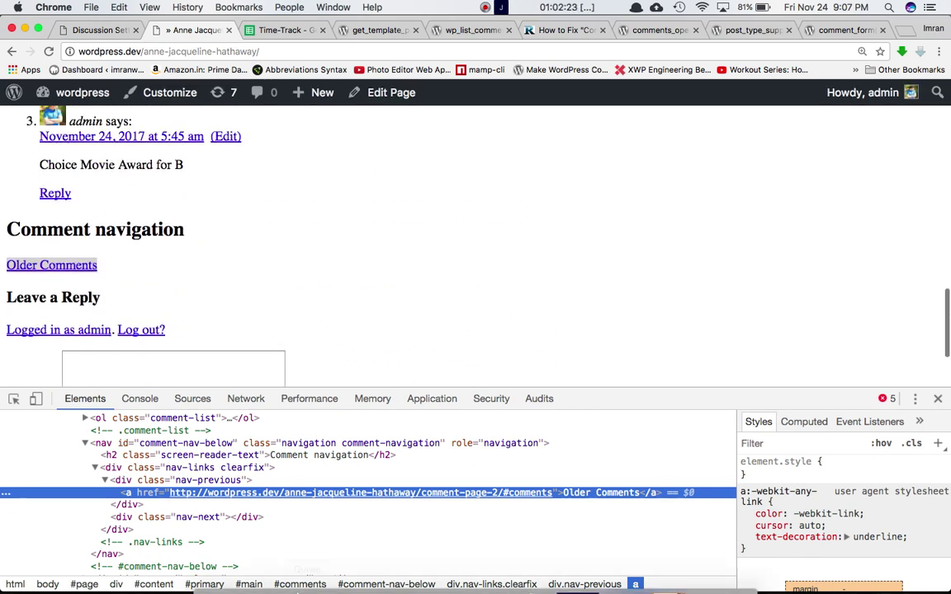
Step: Review the comment-nav-above markup of comments.php in PhpStorm, then return to Chrome to compare it with the inspected HTML
{"action": "left_click", "coordinate": [344, 568]}
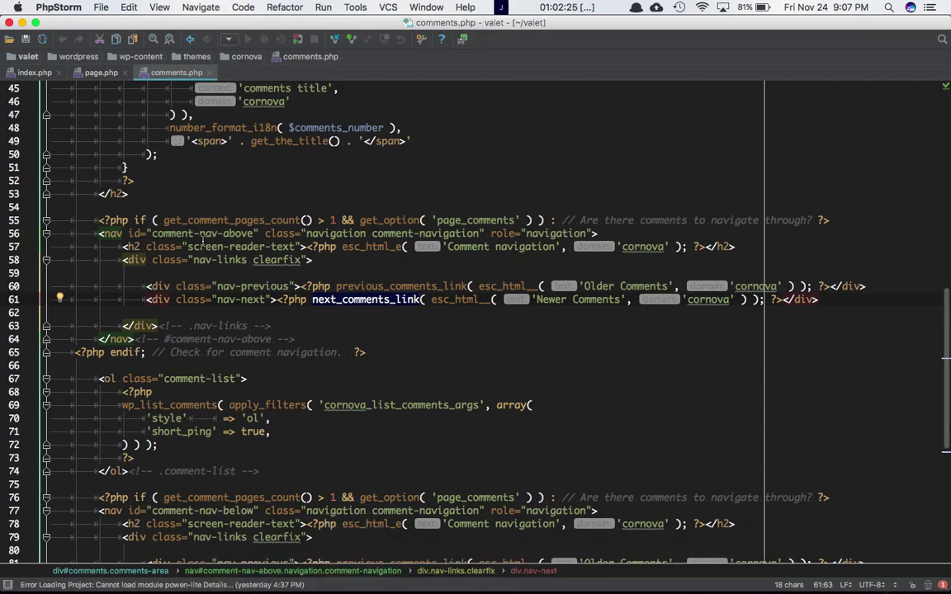
{"action": "scroll", "coordinate": [190, 258], "scroll_direction": "up", "scroll_amount": 2}
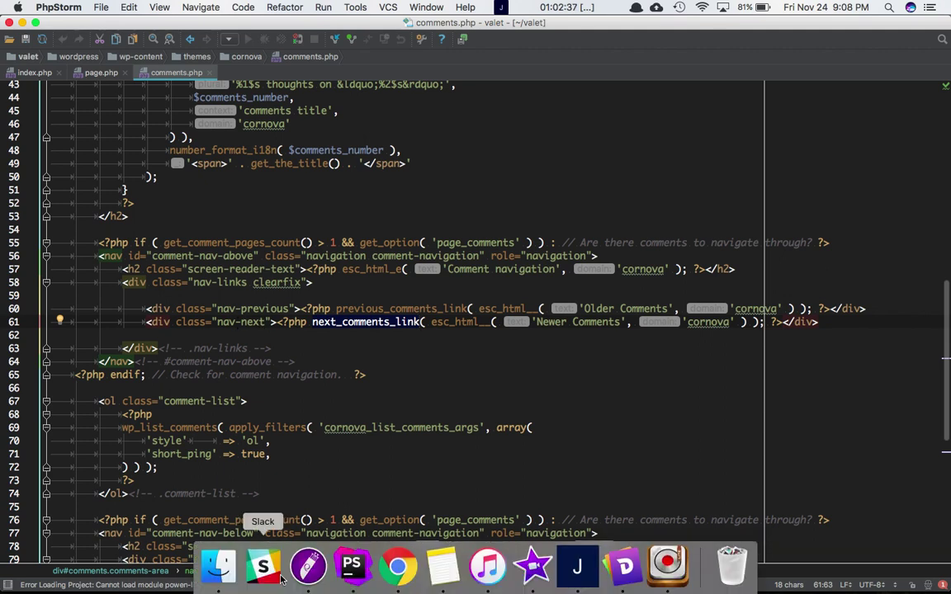
{"action": "left_click", "coordinate": [397, 566]}
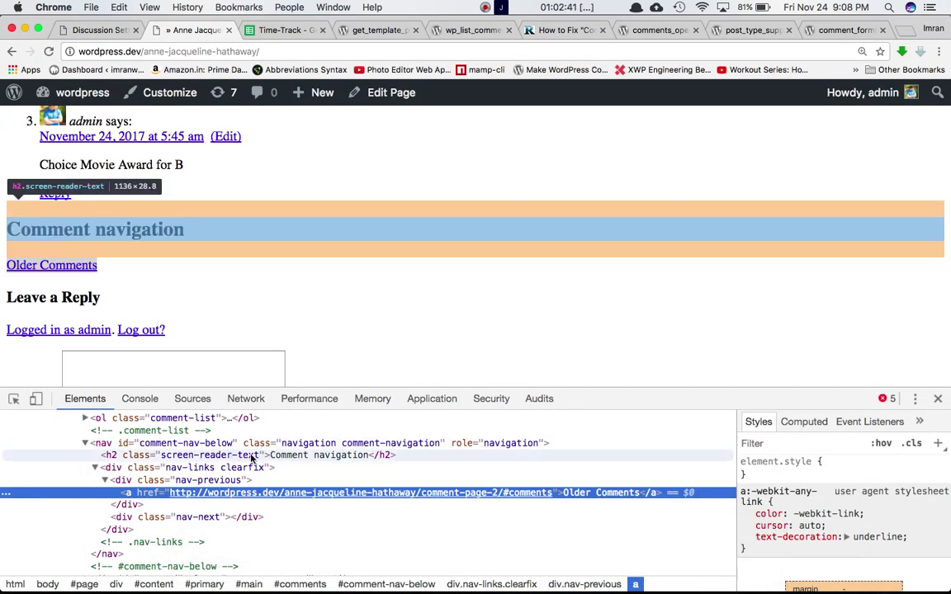
{"action": "left_click", "coordinate": [486, 8]}
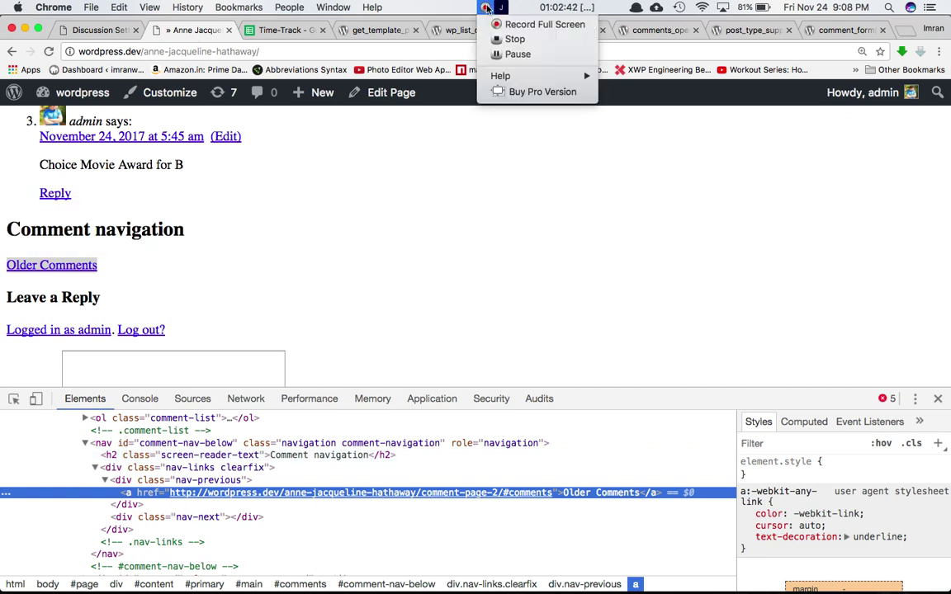
{"action": "left_click", "coordinate": [513, 53]}
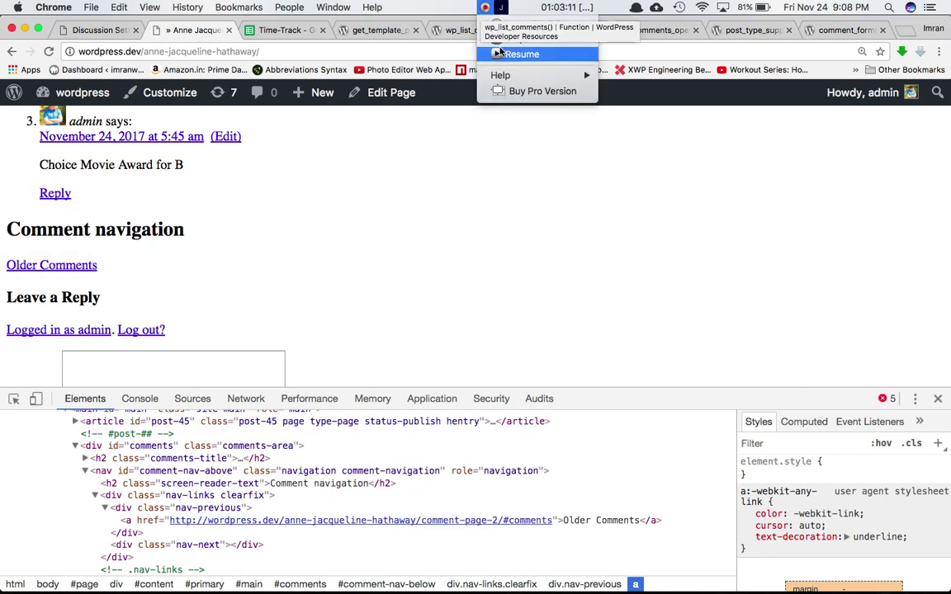
{"action": "left_click", "coordinate": [509, 51]}
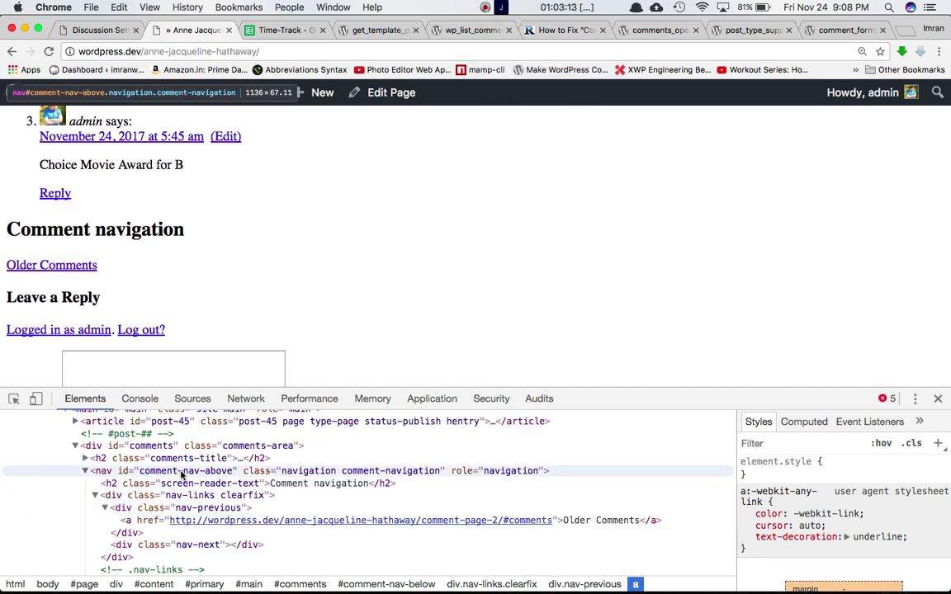
Step: Switch back to PhpStorm to view the comment navigation code in comments.php
{"action": "left_click", "coordinate": [367, 584]}
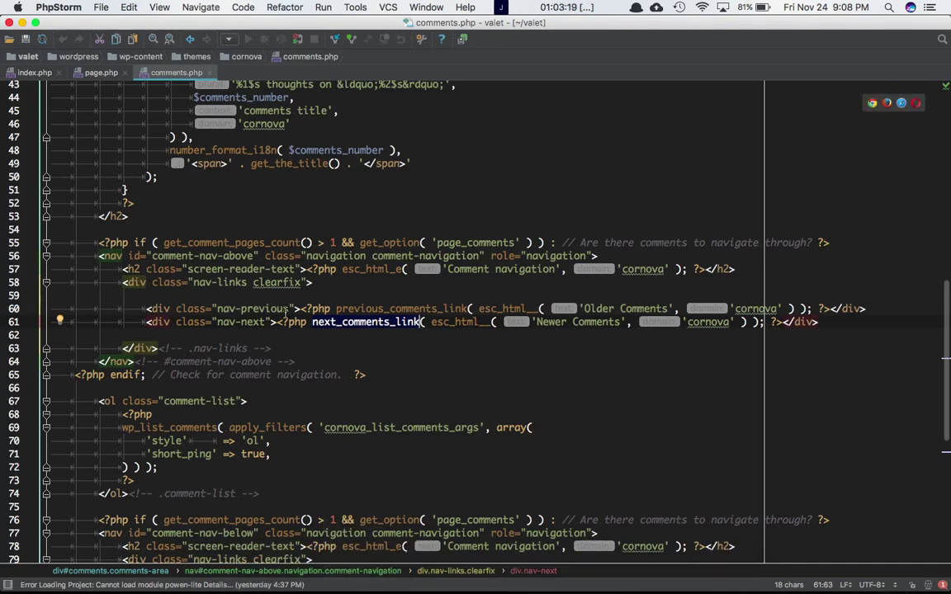
{"action": "mouse_move", "coordinate": [360, 584]}
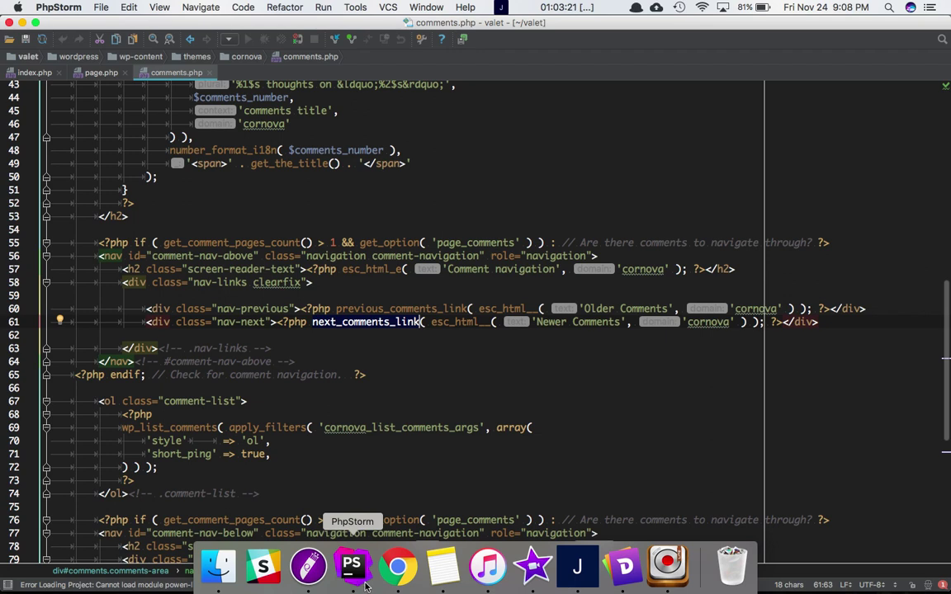
{"action": "left_click", "coordinate": [397, 573]}
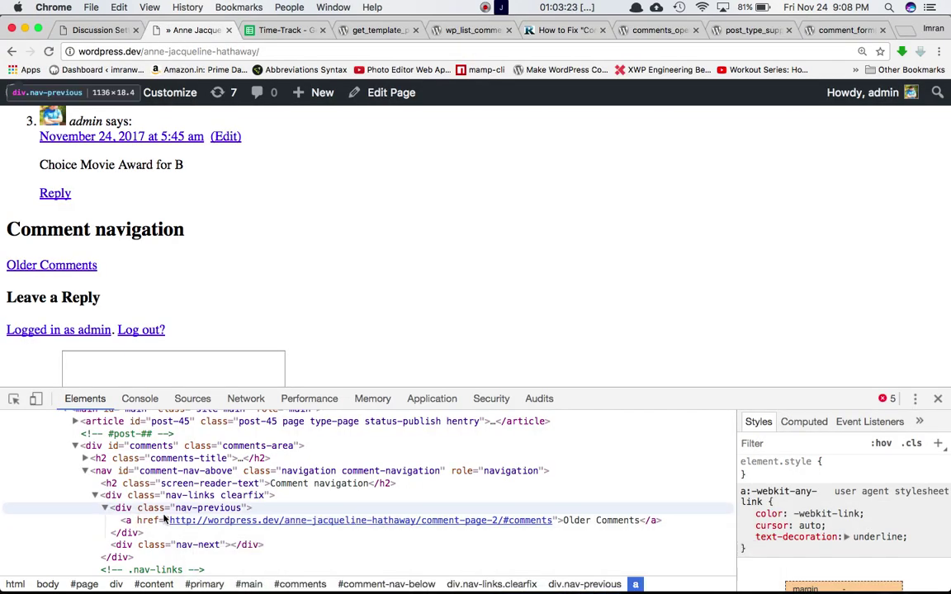
{"action": "left_click", "coordinate": [484, 6]}
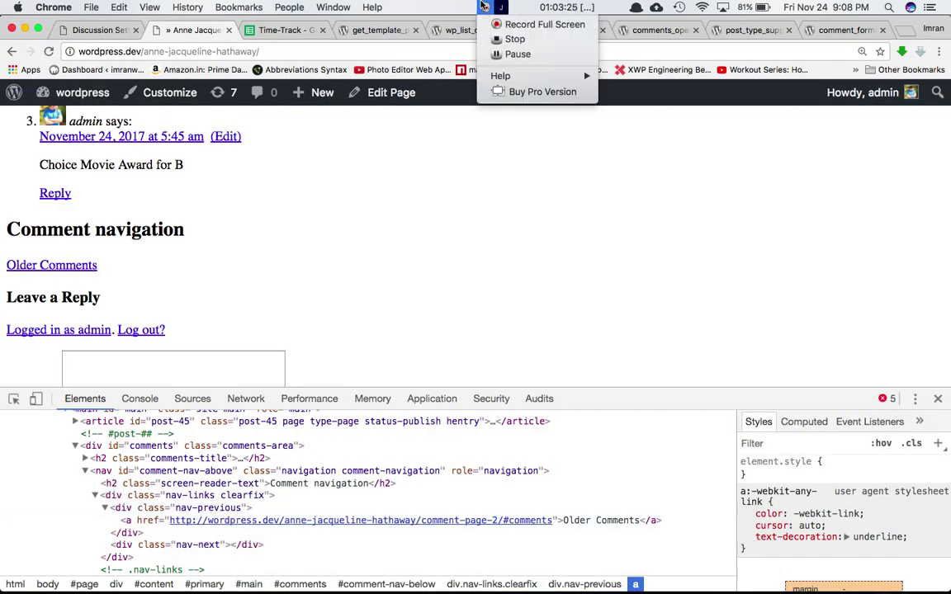
{"action": "left_click", "coordinate": [517, 54]}
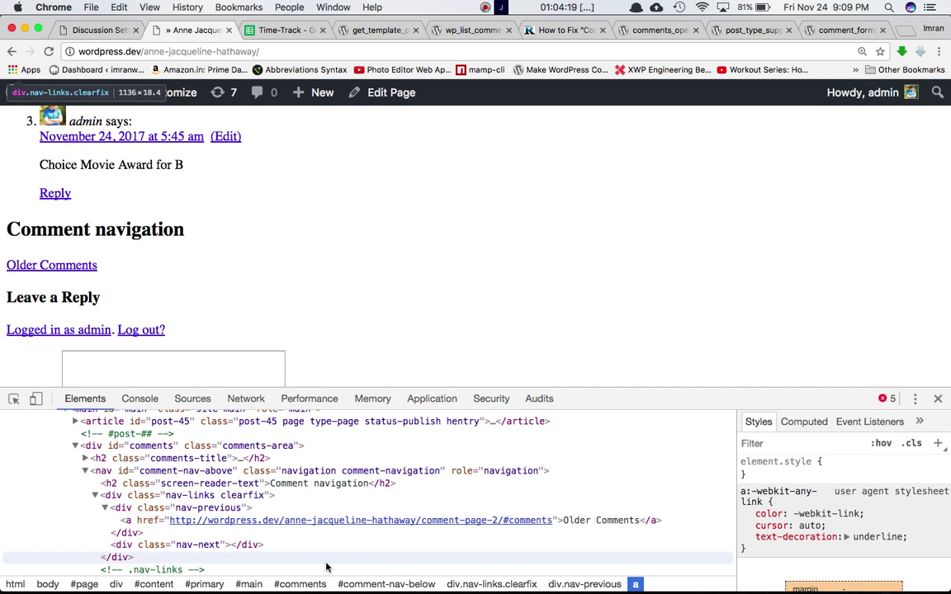
Step: Switch to PhpStorm, highlight previous_comments_link in the comment-nav-above block of comments.php, and return to the rendered page in Chrome
{"action": "mouse_move", "coordinate": [405, 570]}
{"action": "left_click", "coordinate": [351, 566]}
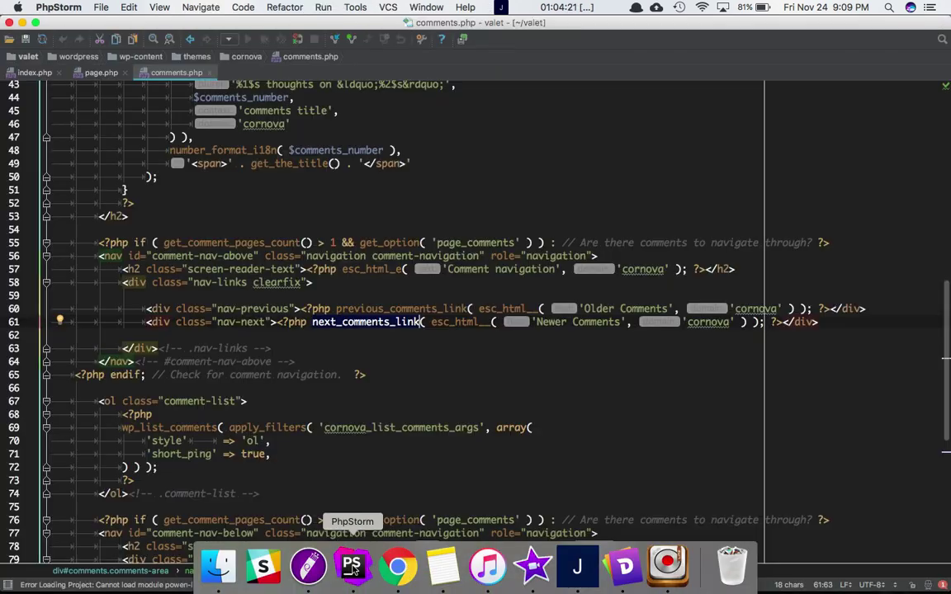
{"action": "double_click", "coordinate": [401, 303]}
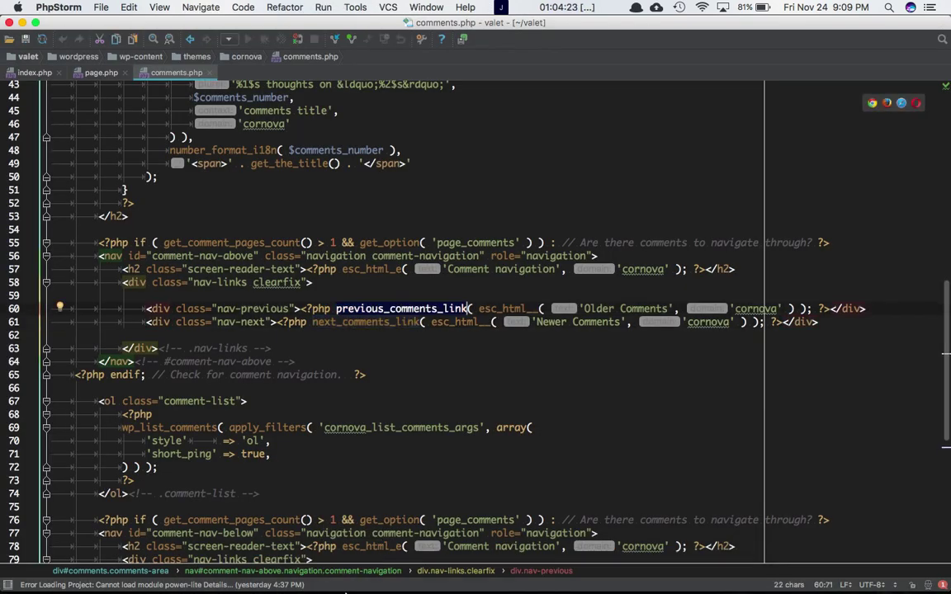
{"action": "mouse_move", "coordinate": [399, 568]}
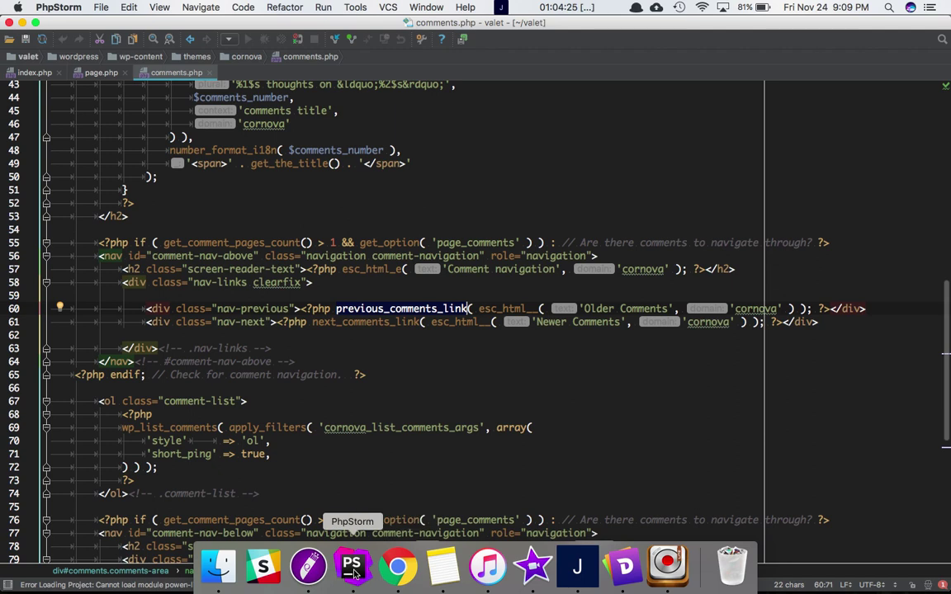
{"action": "left_click", "coordinate": [398, 566]}
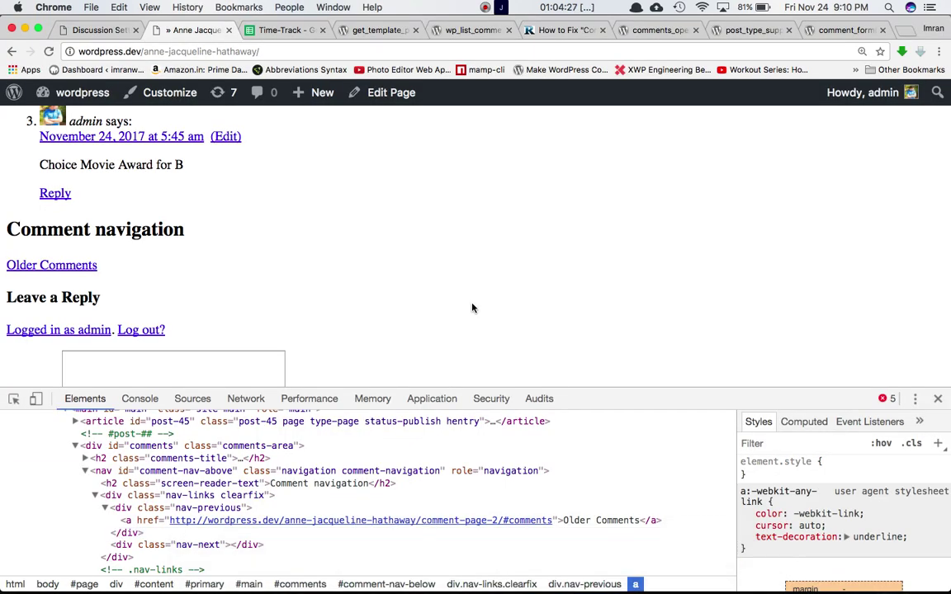
Step: Open the Anne Jacqueline Hathaway page for editing from the list of all pages in the WordPress admin
{"action": "scroll", "coordinate": [472, 308], "scroll_direction": "down", "scroll_amount": 1}
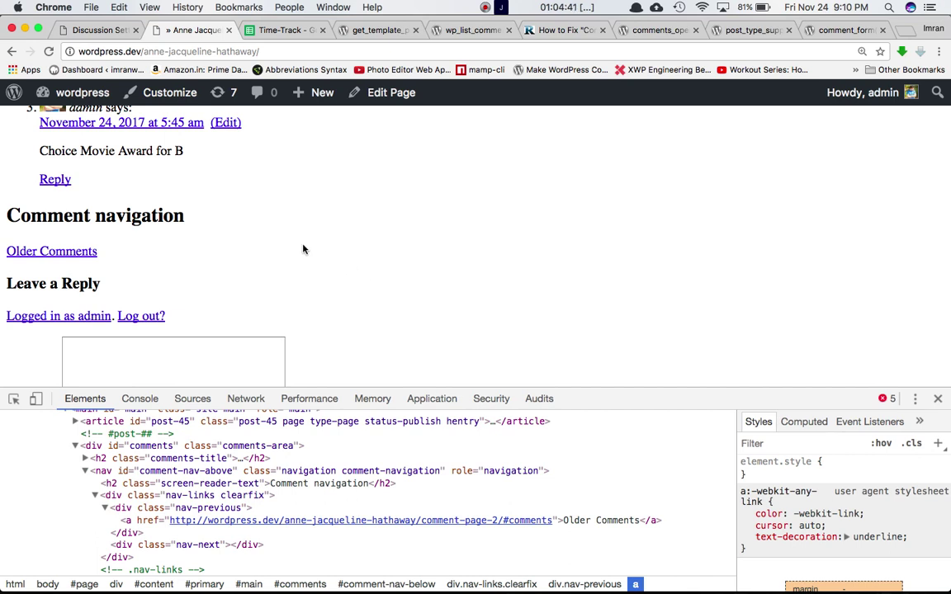
{"action": "scroll", "coordinate": [303, 249], "scroll_direction": "up", "scroll_amount": 2}
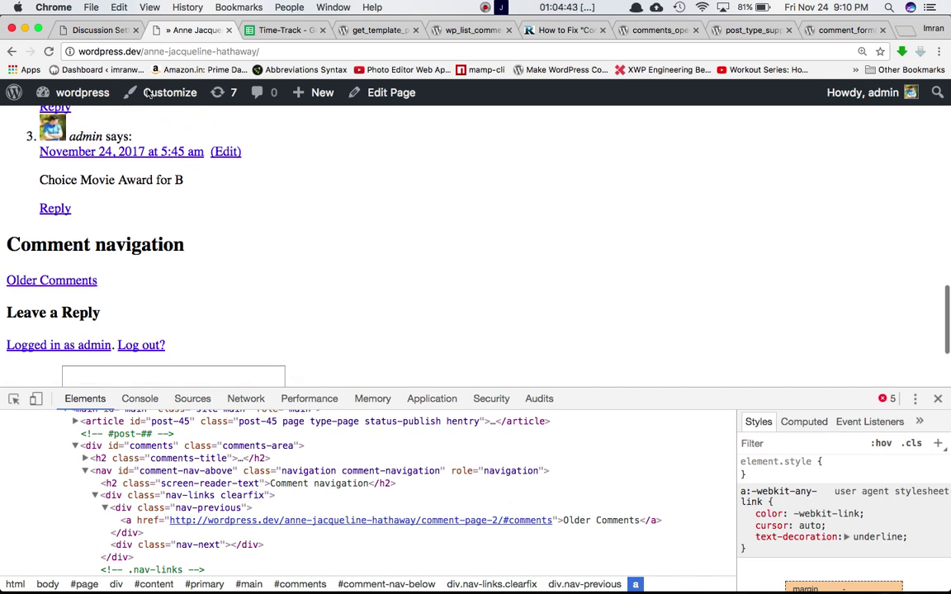
{"action": "left_click", "coordinate": [73, 31]}
{"action": "scroll", "coordinate": [515, 269], "scroll_direction": "up", "scroll_amount": 3}
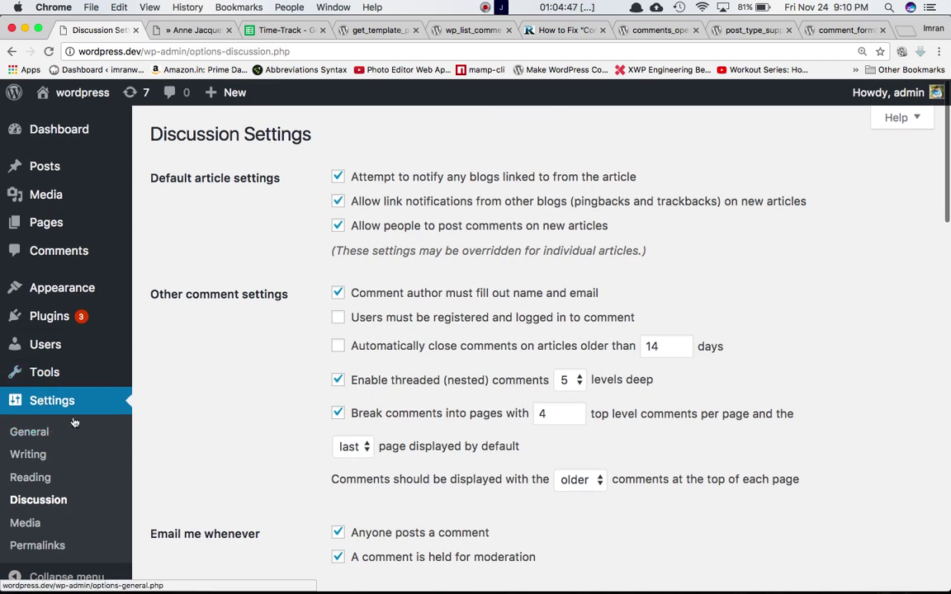
{"action": "mouse_move", "coordinate": [91, 233]}
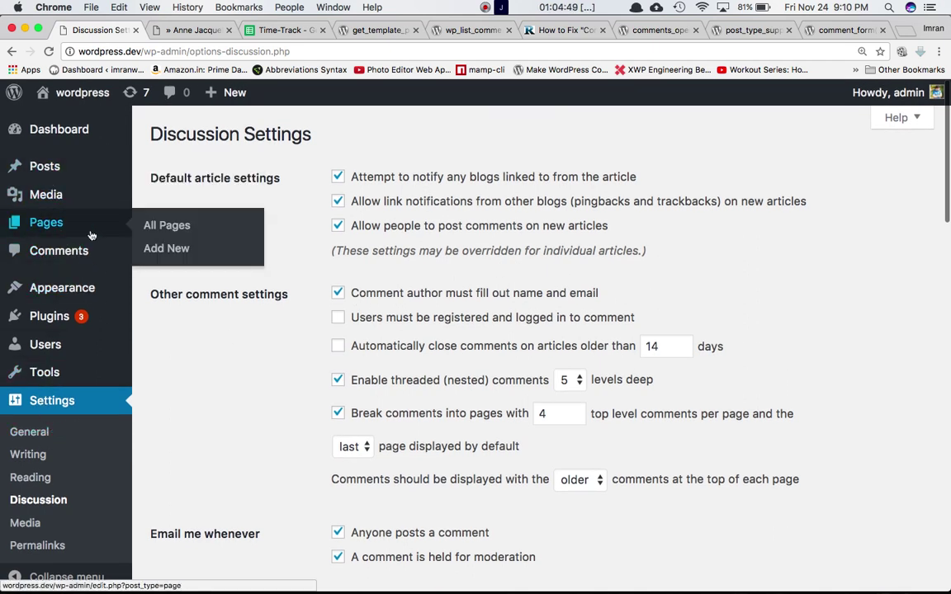
{"action": "left_click", "coordinate": [149, 222]}
{"action": "left_click", "coordinate": [290, 253]}
Step: Display the Discussion box on the edit screen, disallow comments and trackbacks and pingbacks for the page, and update it
{"action": "left_click", "coordinate": [794, 125]}
{"action": "left_click", "coordinate": [353, 154]}
{"action": "scroll", "coordinate": [330, 330], "scroll_direction": "down", "scroll_amount": 5}
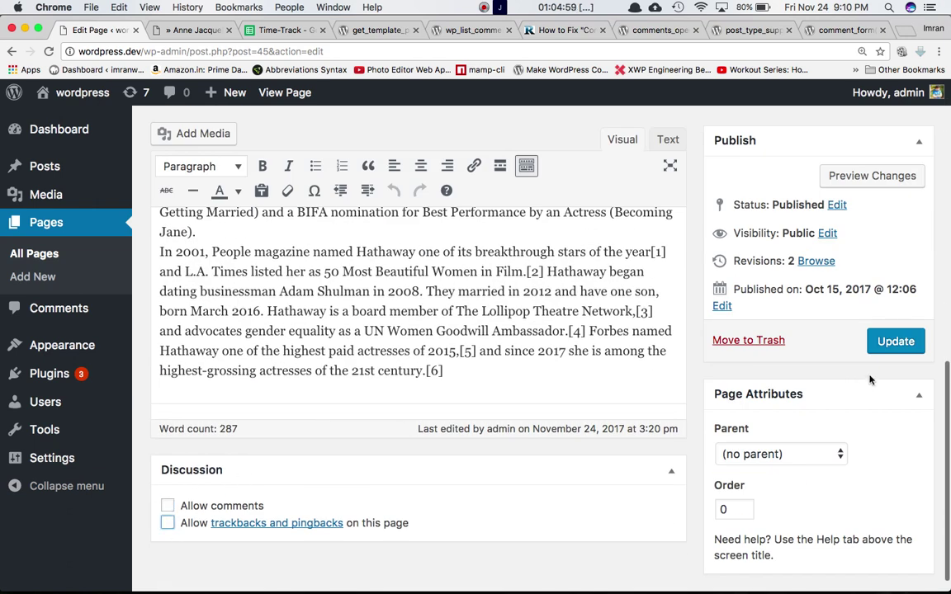
{"action": "left_click", "coordinate": [904, 345]}
Step: Reload the live Anne Jacqueline Hathaway page and highlight the "Comments are closed." note below the comment navigation
{"action": "left_click", "coordinate": [189, 31]}
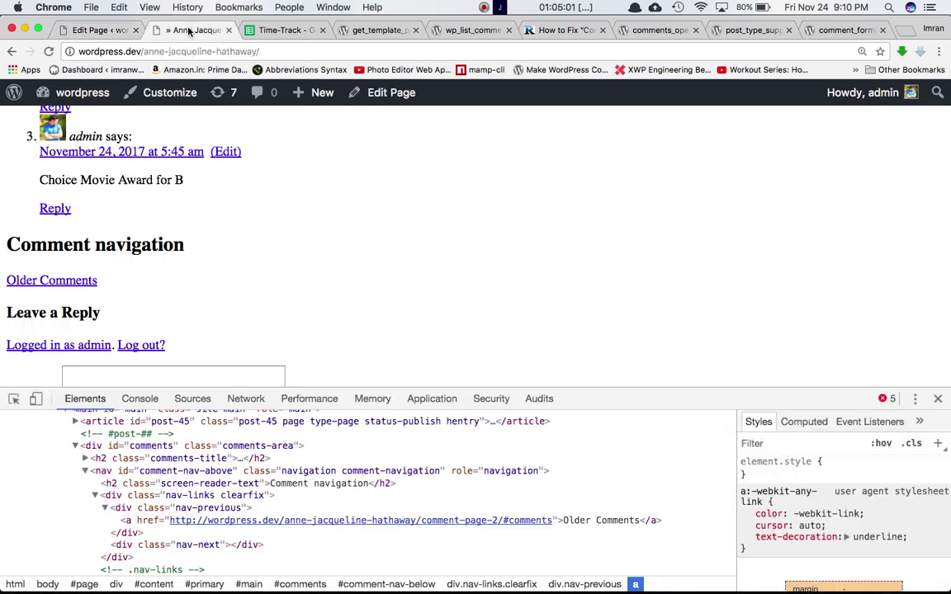
{"action": "key", "text": "super+r"}
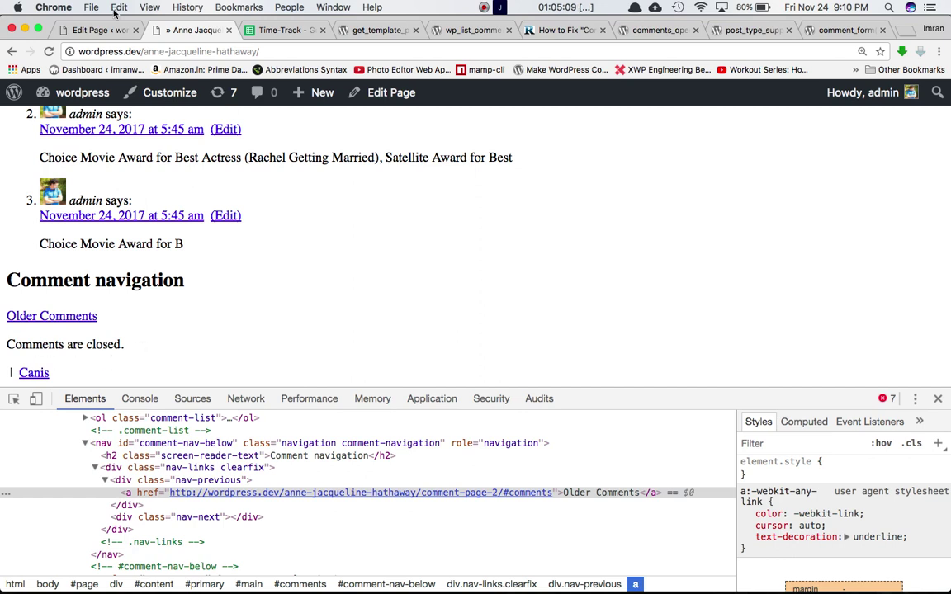
{"action": "triple_click", "coordinate": [69, 345]}
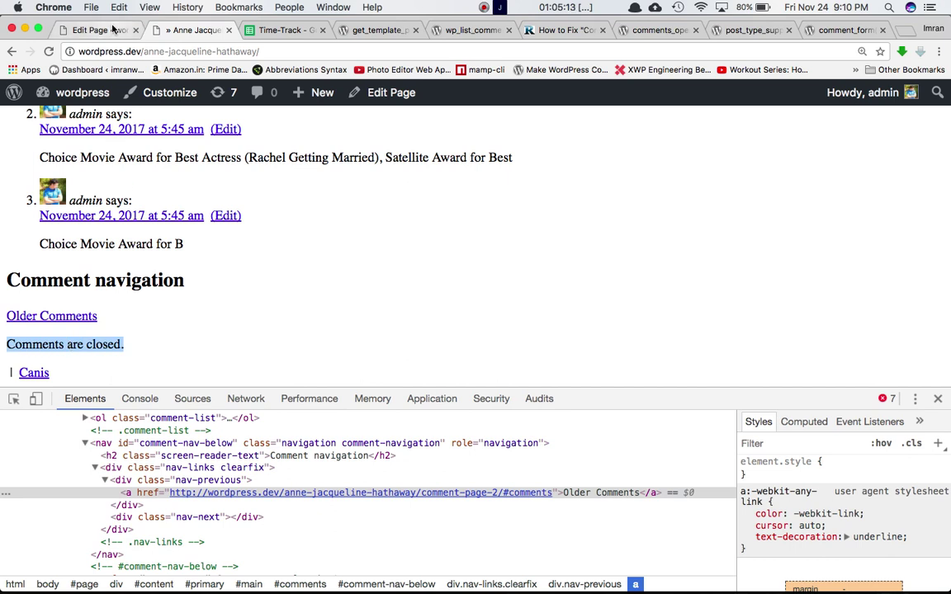
Step: Compare the comments_open() condition near the end of comments.php in PhpStorm with the closed-comments note on the page in Chrome
{"action": "left_click", "coordinate": [350, 568]}
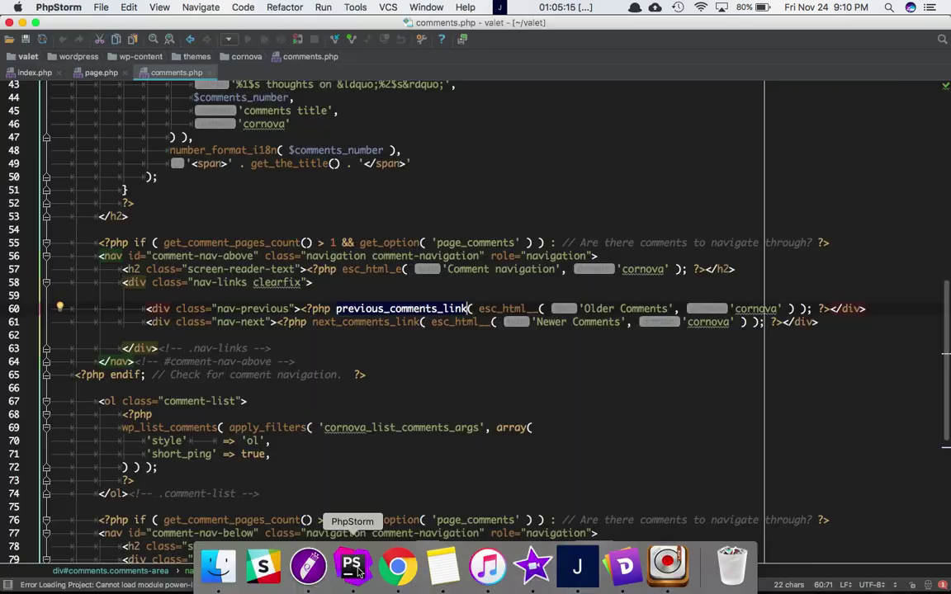
{"action": "scroll", "coordinate": [366, 375], "scroll_direction": "down", "scroll_amount": 9}
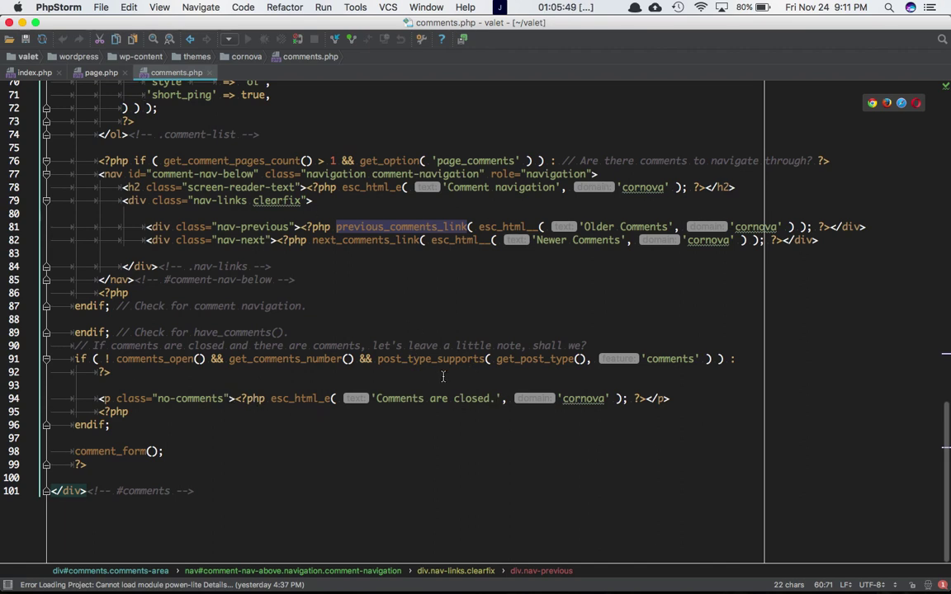
{"action": "key", "text": "super+Tab"}
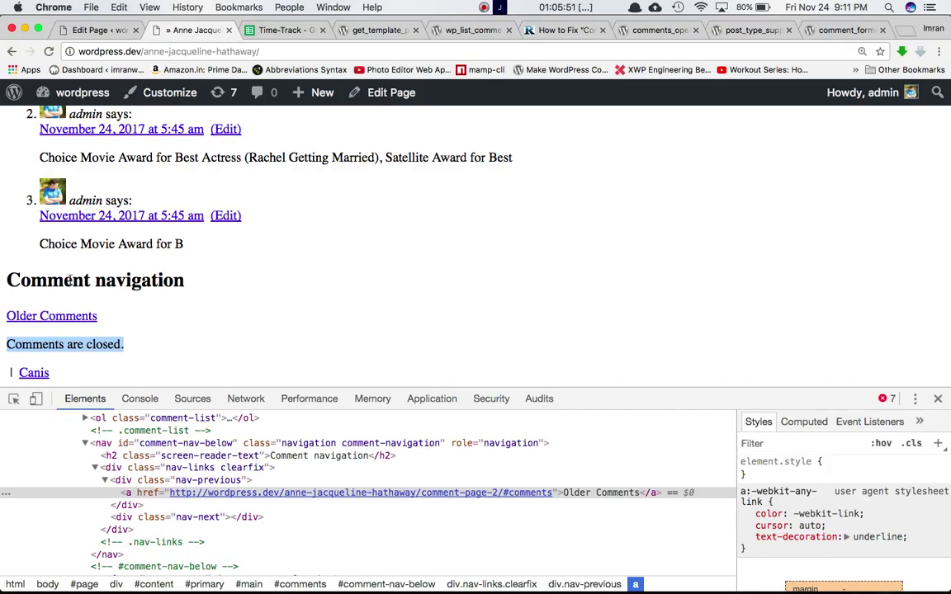
{"action": "key", "text": "super+Tab"}
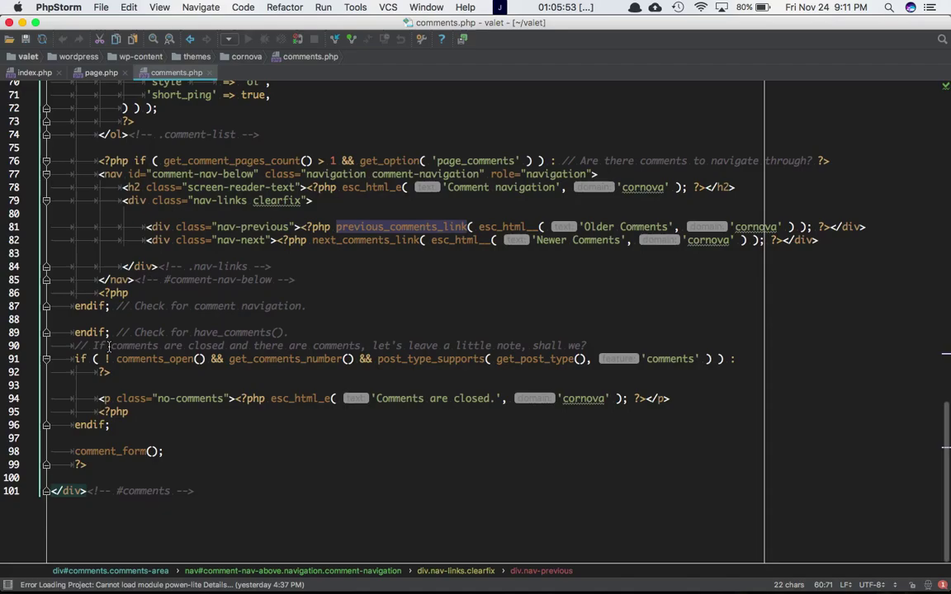
{"action": "key", "text": "super+Tab"}
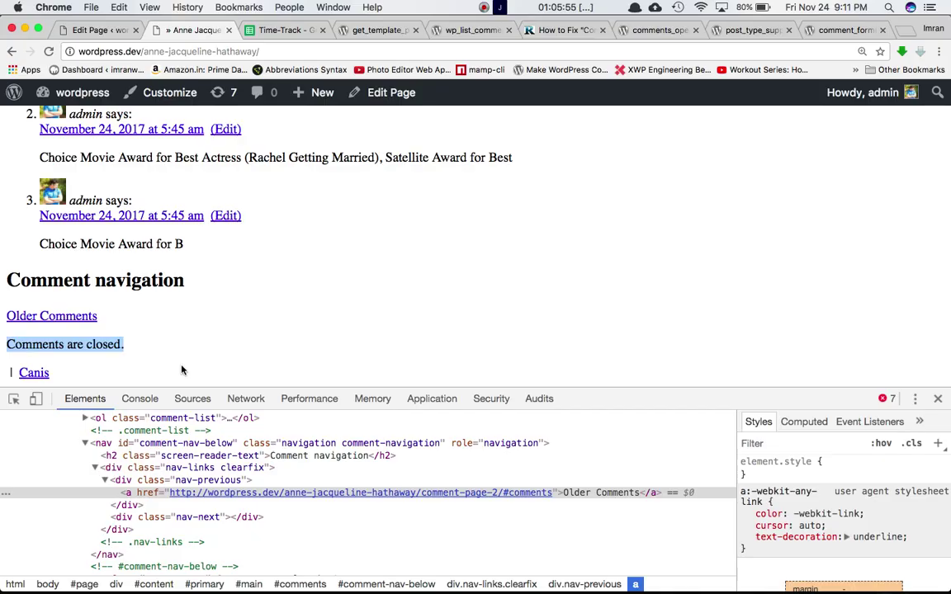
Step: Reopen the Anne Jacqueline Hathaway page for editing and display its Discussion box
{"action": "left_click", "coordinate": [99, 30]}
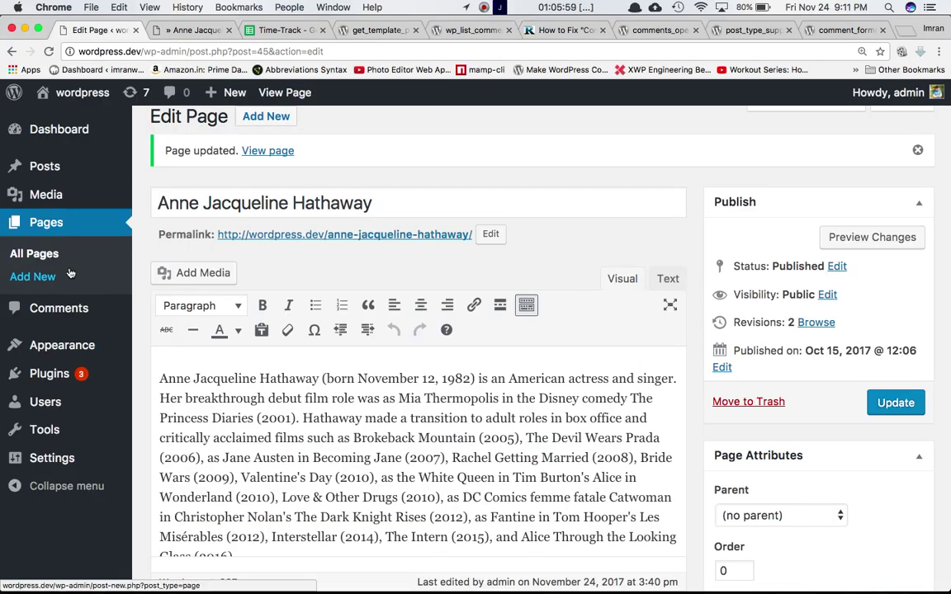
{"action": "left_click", "coordinate": [51, 252]}
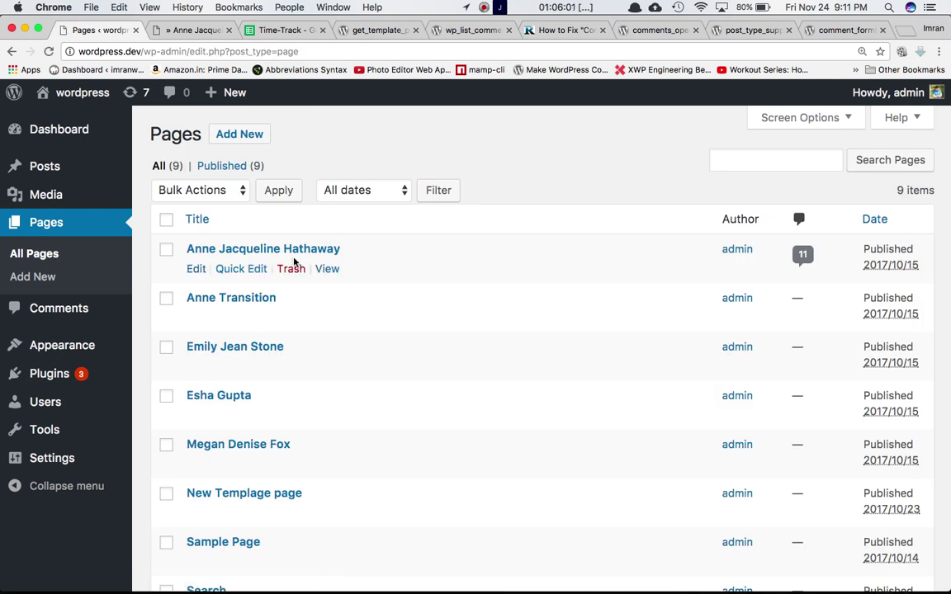
{"action": "left_click", "coordinate": [301, 251]}
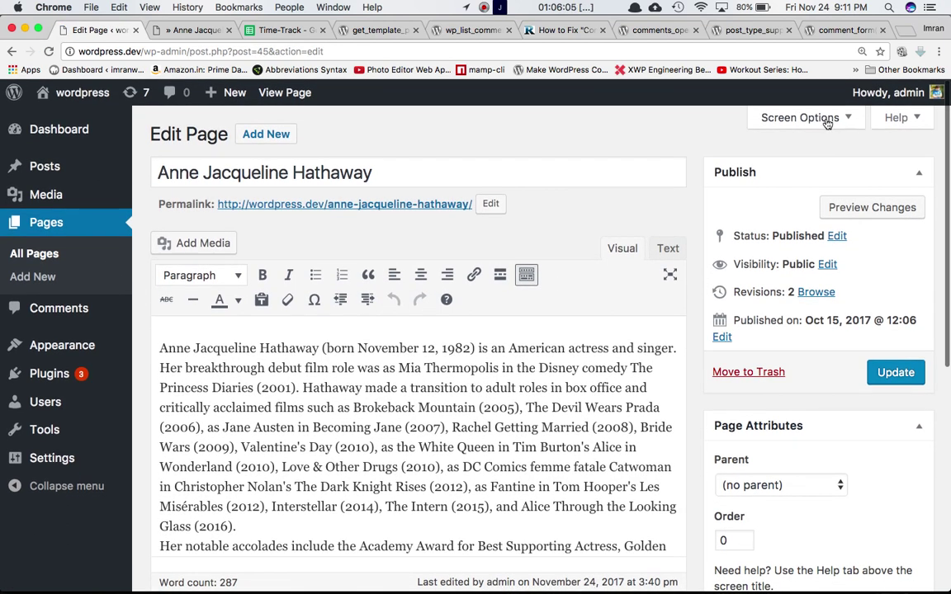
{"action": "left_click", "coordinate": [800, 117]}
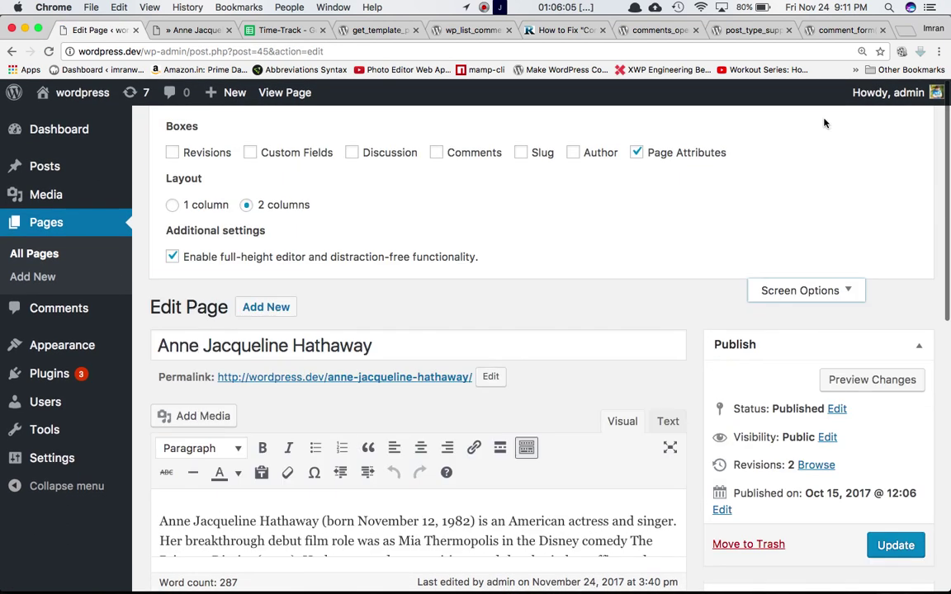
{"action": "left_click", "coordinate": [437, 153]}
{"action": "left_click", "coordinate": [437, 153]}
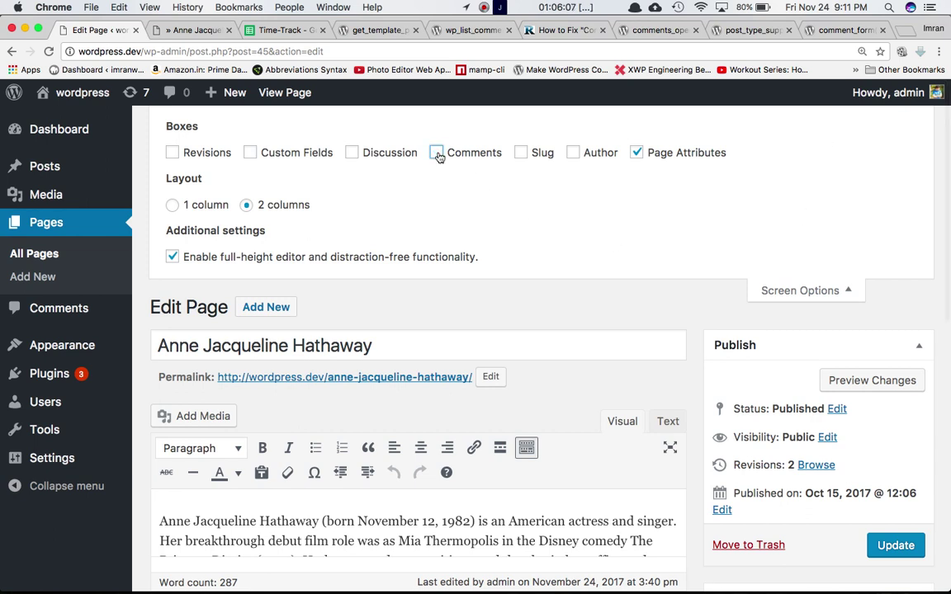
{"action": "left_click", "coordinate": [353, 153]}
{"action": "scroll", "coordinate": [445, 252], "scroll_direction": "down", "scroll_amount": 7}
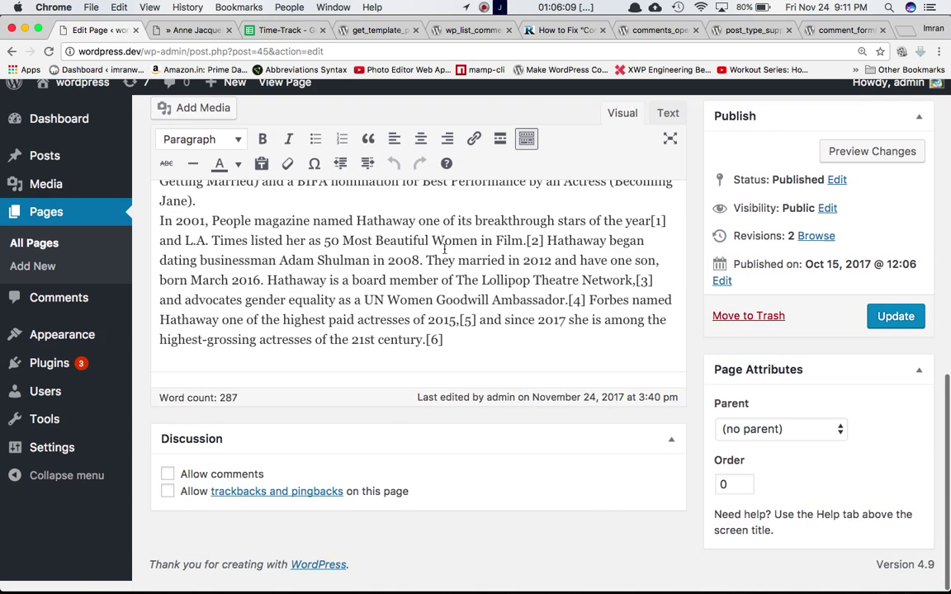
Step: Allow comments and trackbacks and pingbacks on the page, and update it
{"action": "left_click", "coordinate": [168, 486]}
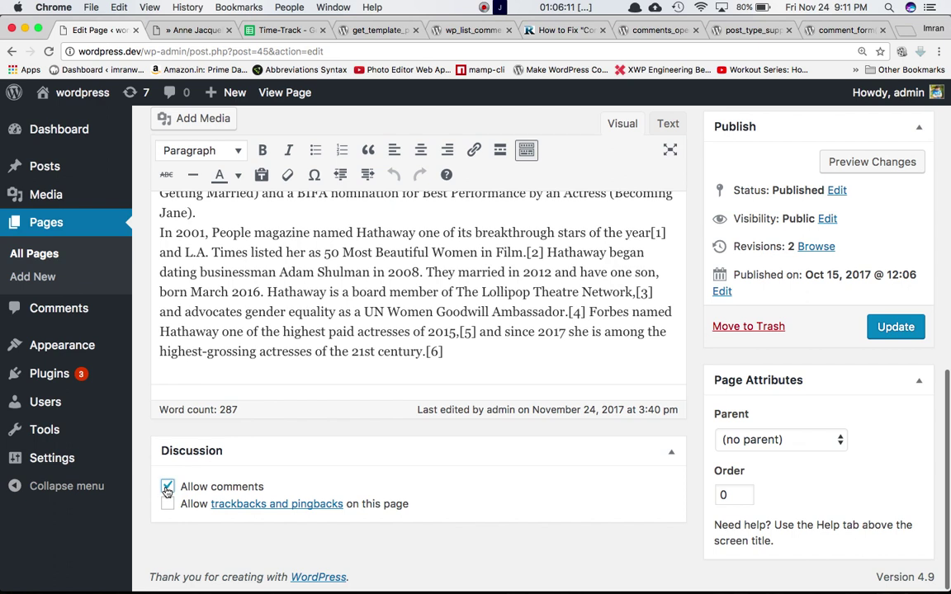
{"action": "left_click", "coordinate": [169, 505]}
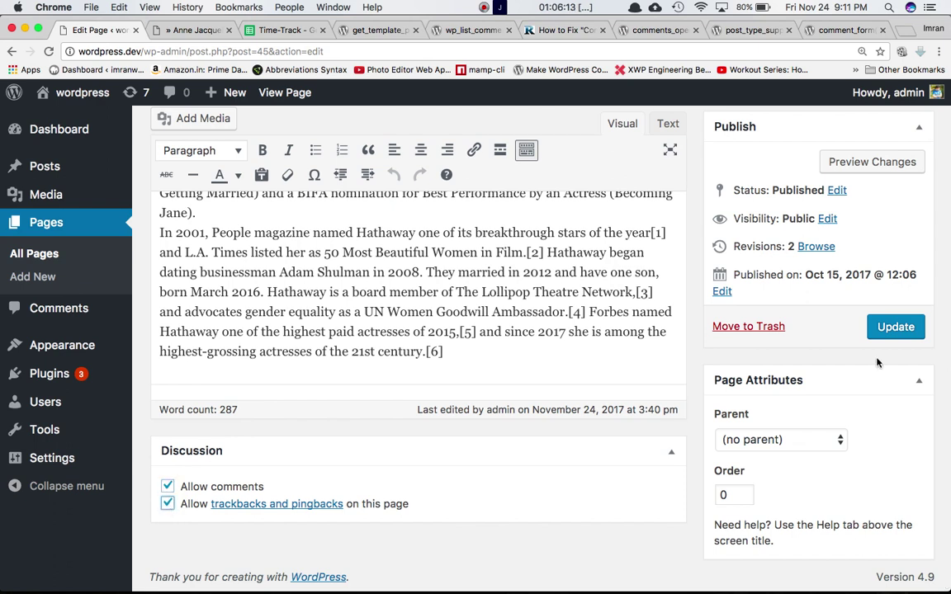
{"action": "left_click", "coordinate": [896, 326]}
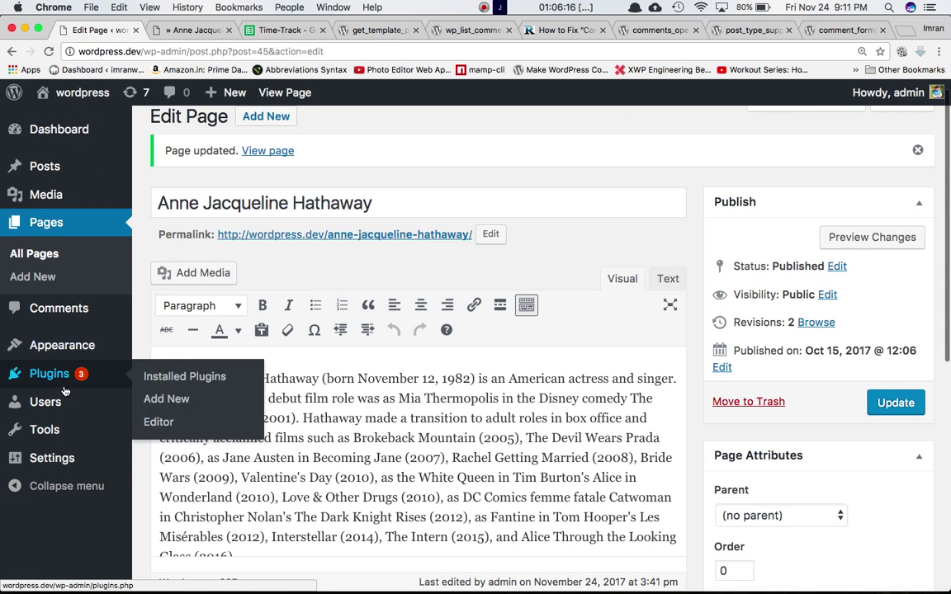
Step: Open the site's Discussion settings and review the default article and other comment settings
{"action": "mouse_move", "coordinate": [60, 403]}
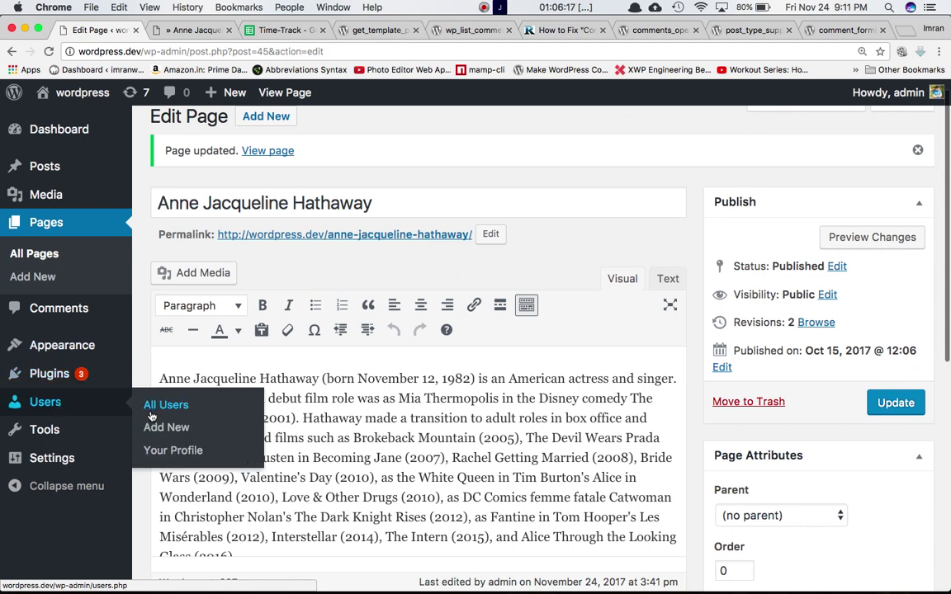
{"action": "mouse_move", "coordinate": [53, 458]}
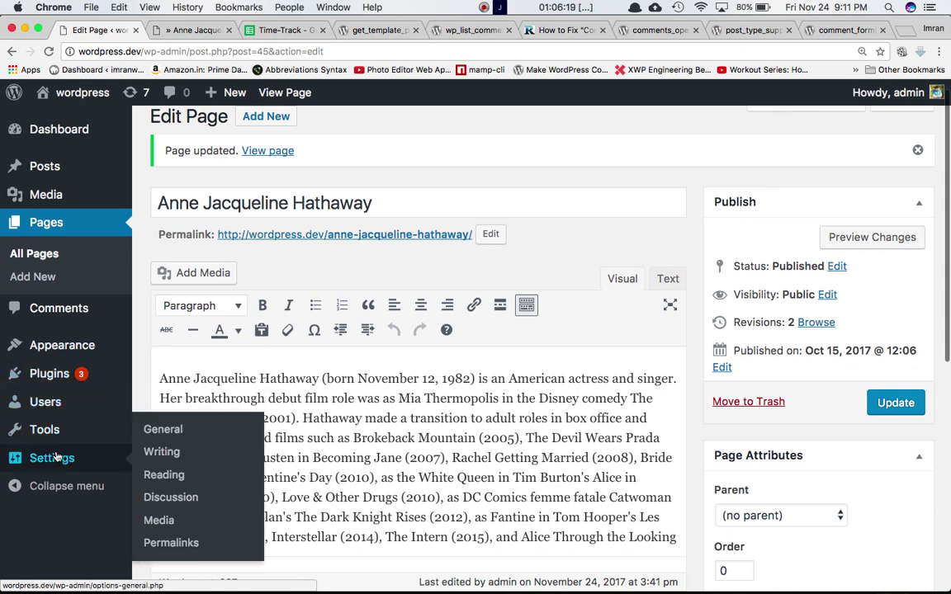
{"action": "left_click", "coordinate": [177, 498]}
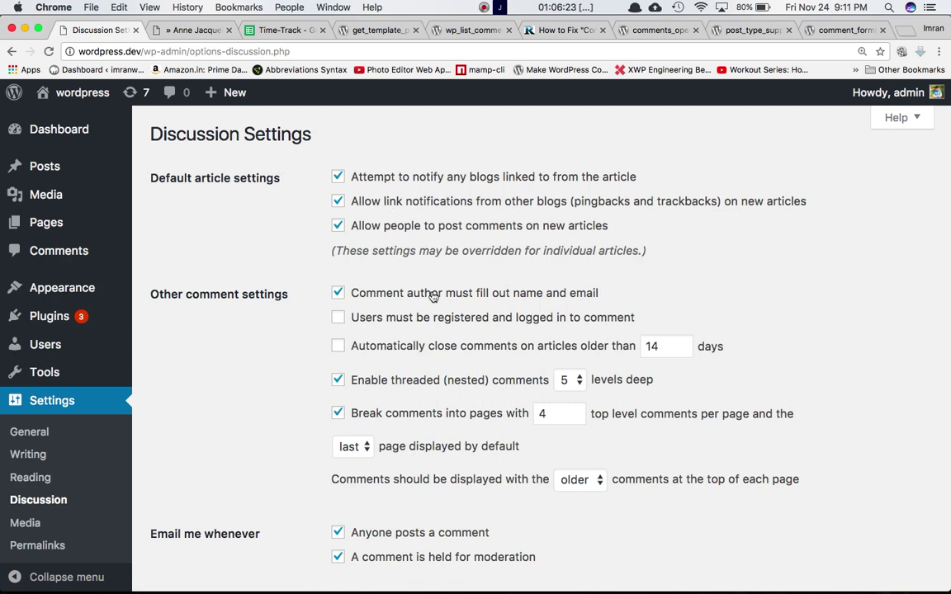
{"action": "scroll", "coordinate": [429, 299], "scroll_direction": "down", "scroll_amount": 1}
{"action": "scroll", "coordinate": [434, 299], "scroll_direction": "up", "scroll_amount": 1}
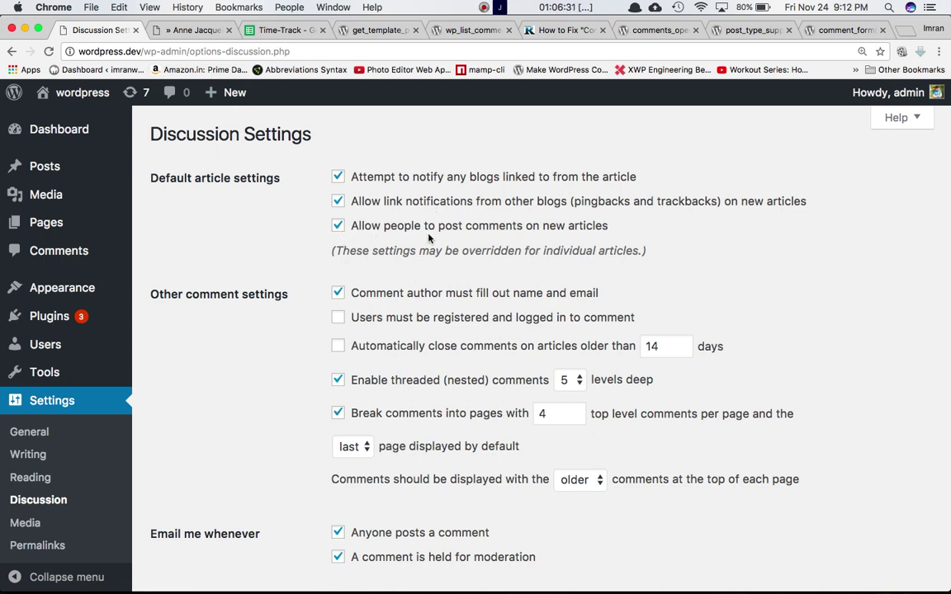
Step: Reload the live Anne Jacqueline Hathaway page and examine the Leave a Reply form below the comment navigation
{"action": "left_click", "coordinate": [183, 30]}
{"action": "key", "text": "super+r"}
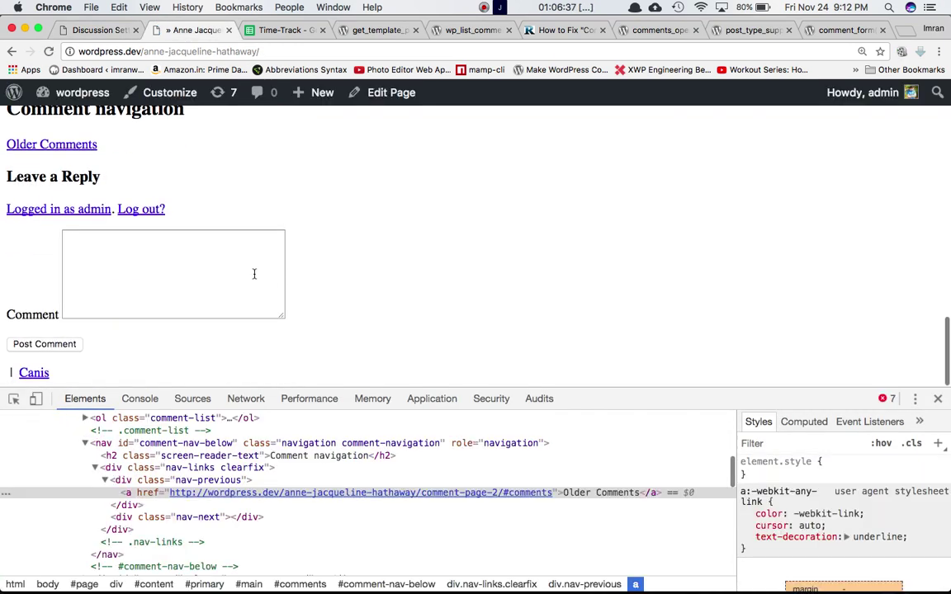
{"action": "scroll", "coordinate": [303, 182], "scroll_direction": "up", "scroll_amount": 5}
{"action": "scroll", "coordinate": [304, 182], "scroll_direction": "down", "scroll_amount": 4}
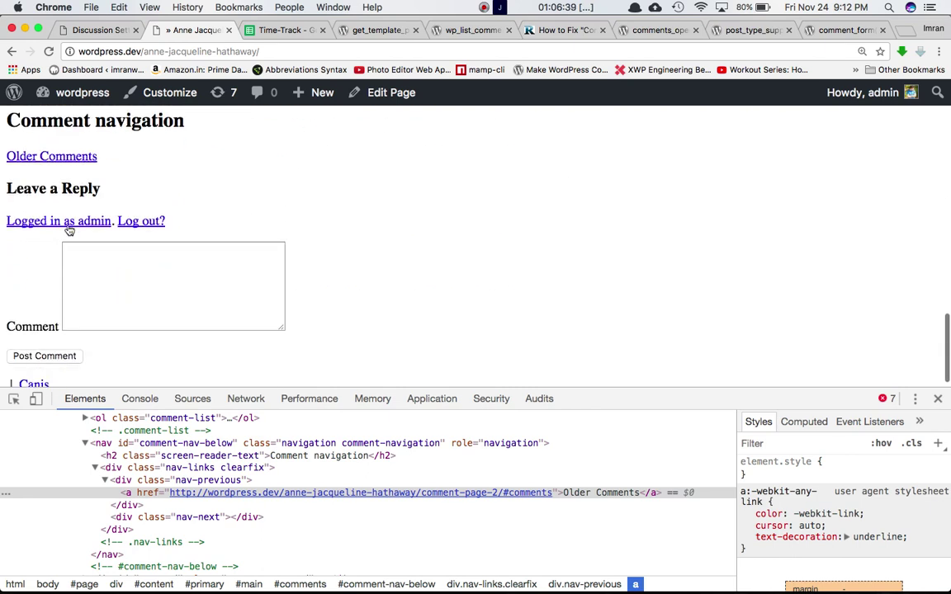
Step: Examine the comment text field in the Leave a Reply form, and switch to PhpStorm to view the comment_form() code
{"action": "left_click", "coordinate": [159, 265]}
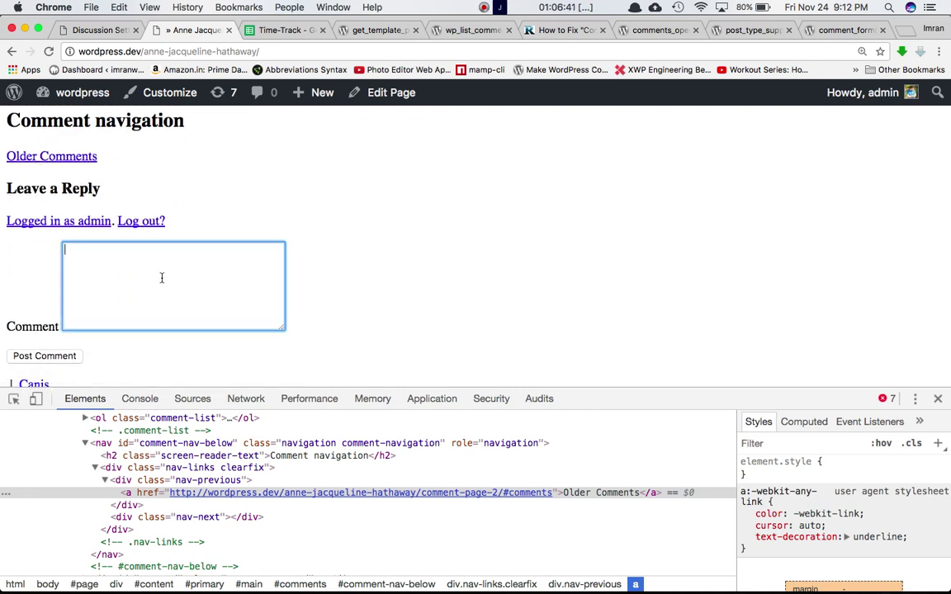
{"action": "mouse_move", "coordinate": [287, 591]}
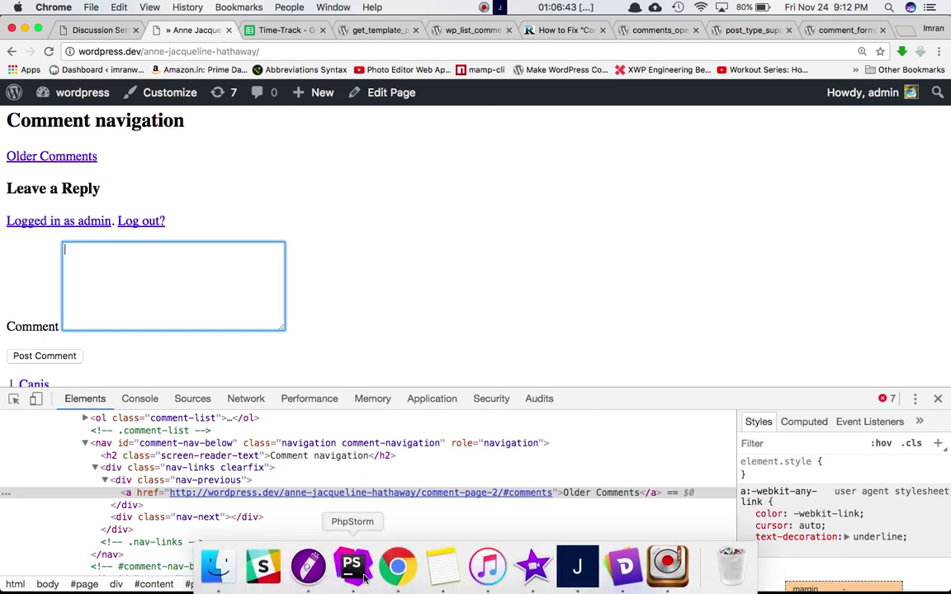
{"action": "left_click", "coordinate": [353, 566]}
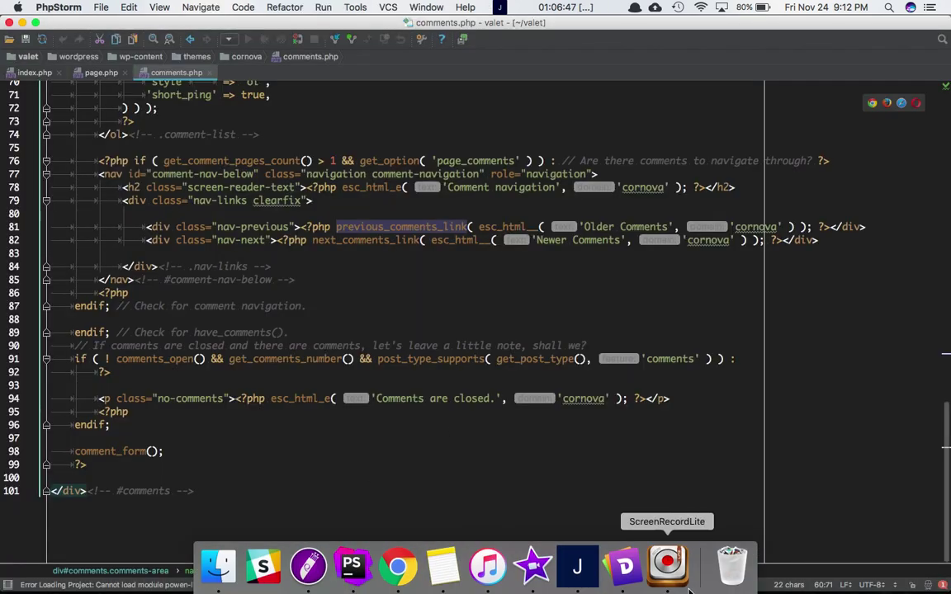
{"action": "left_click", "coordinate": [624, 521]}
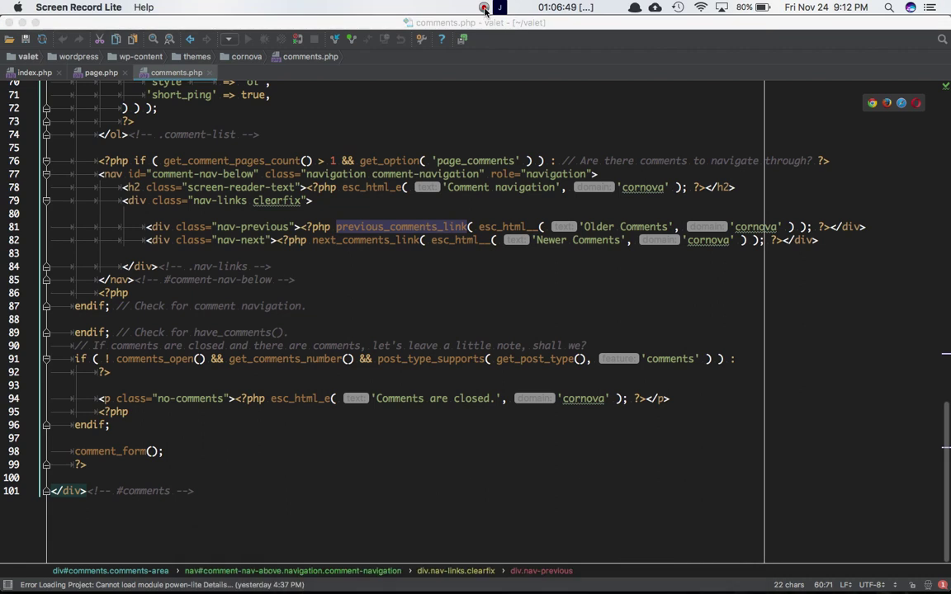
{"action": "left_click", "coordinate": [499, 8]}
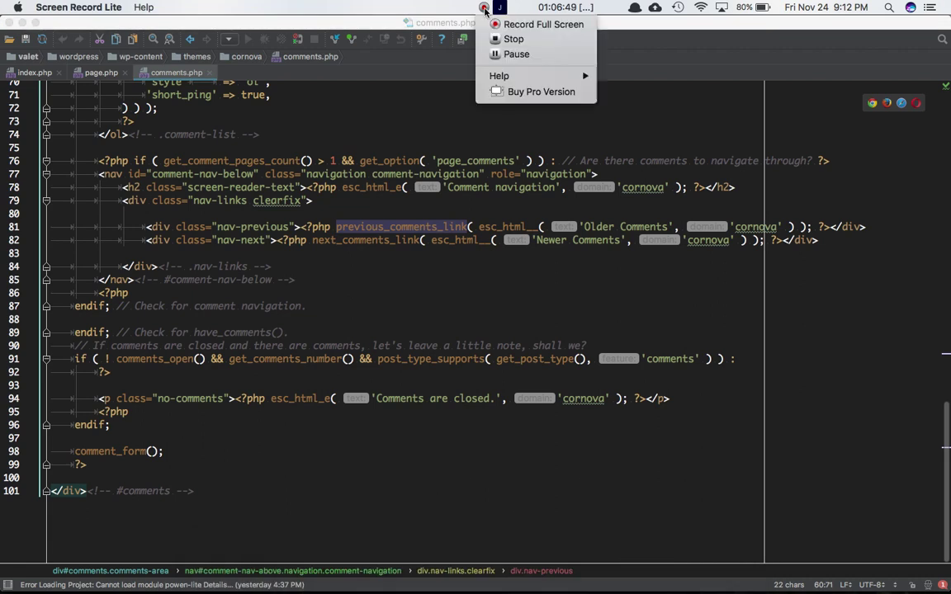
{"action": "left_click", "coordinate": [515, 78]}
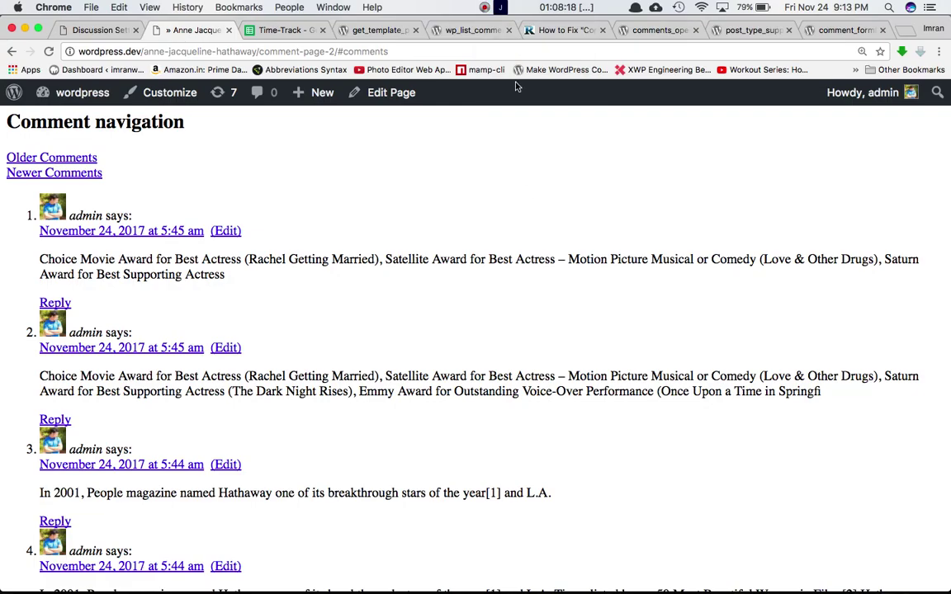
Step: View the older comments page, return to comment page 2 and inspect the markup of its Newer Comments link
{"action": "left_click", "coordinate": [73, 171]}
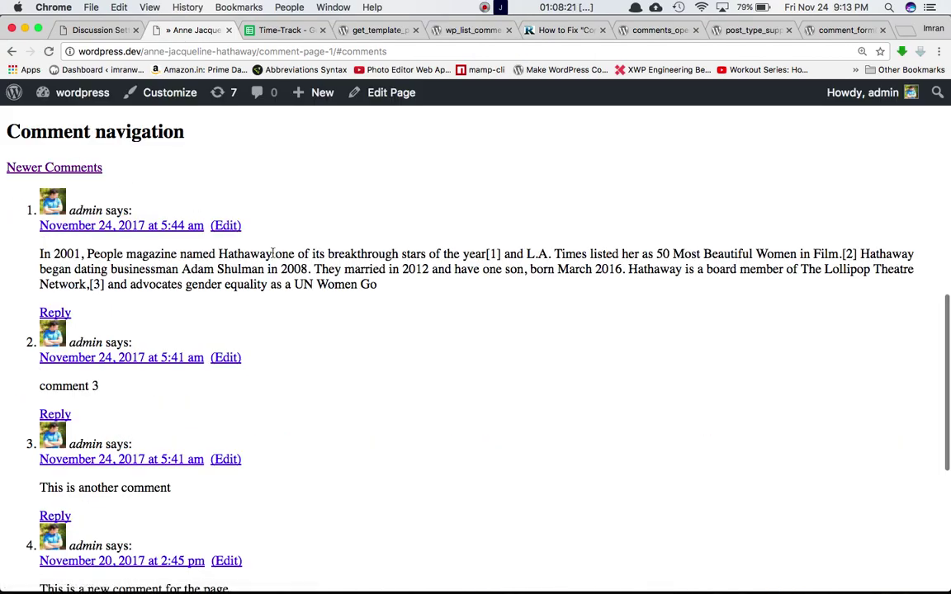
{"action": "left_click", "coordinate": [12, 51]}
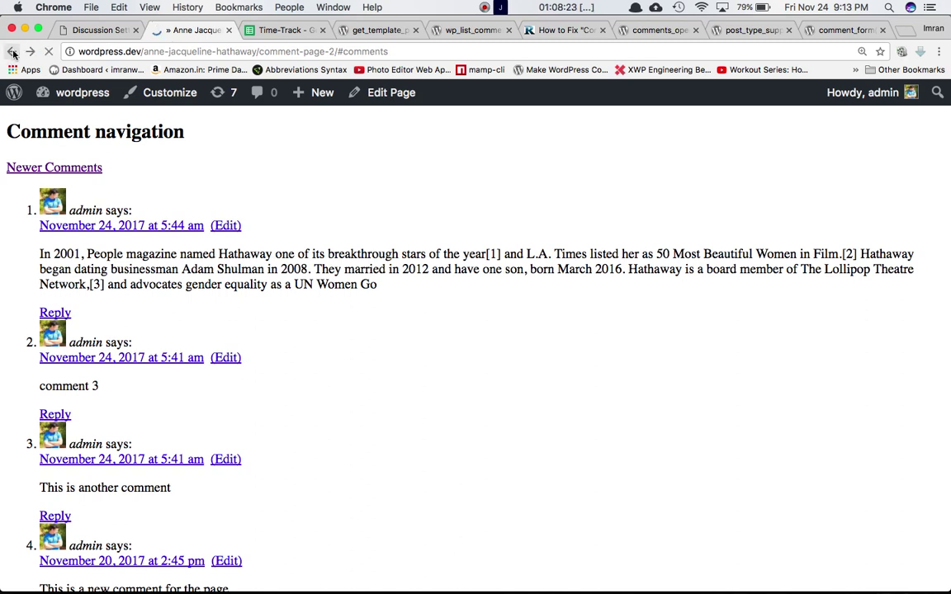
{"action": "right_click", "coordinate": [74, 175]}
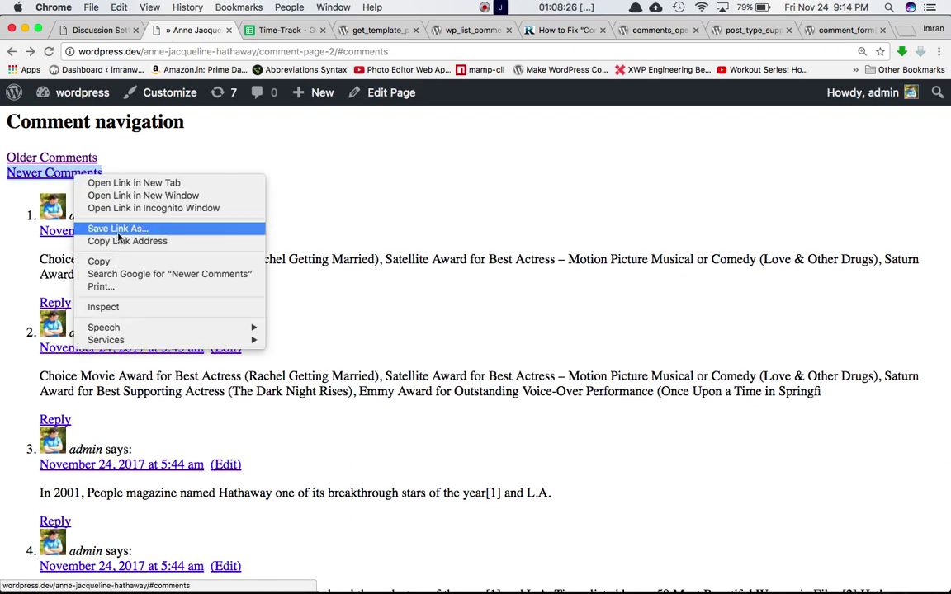
{"action": "left_click", "coordinate": [128, 311]}
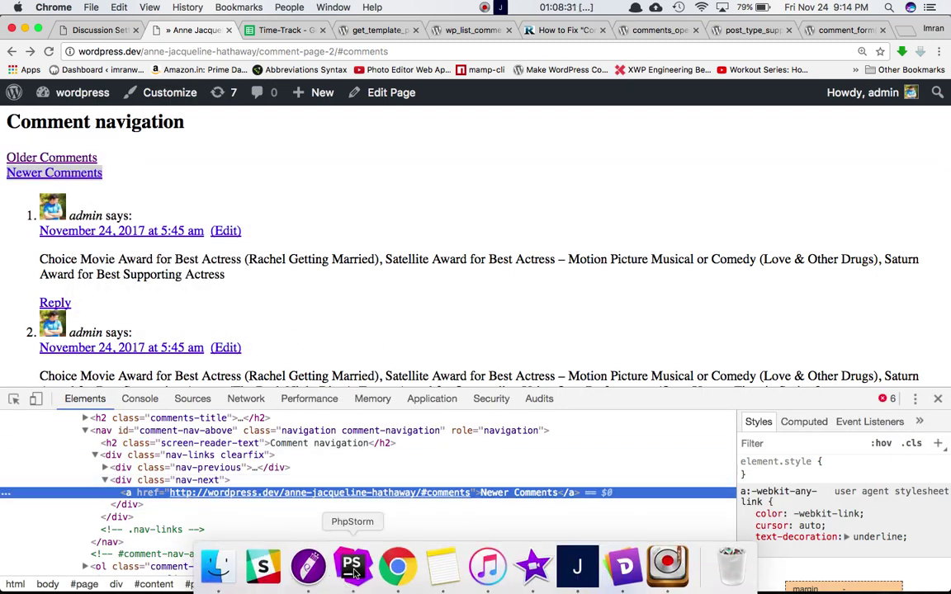
Step: Highlight comments_open() in the line 91 condition in PhpStorm, and read its Code Reference entry in Chrome
{"action": "left_click", "coordinate": [353, 564]}
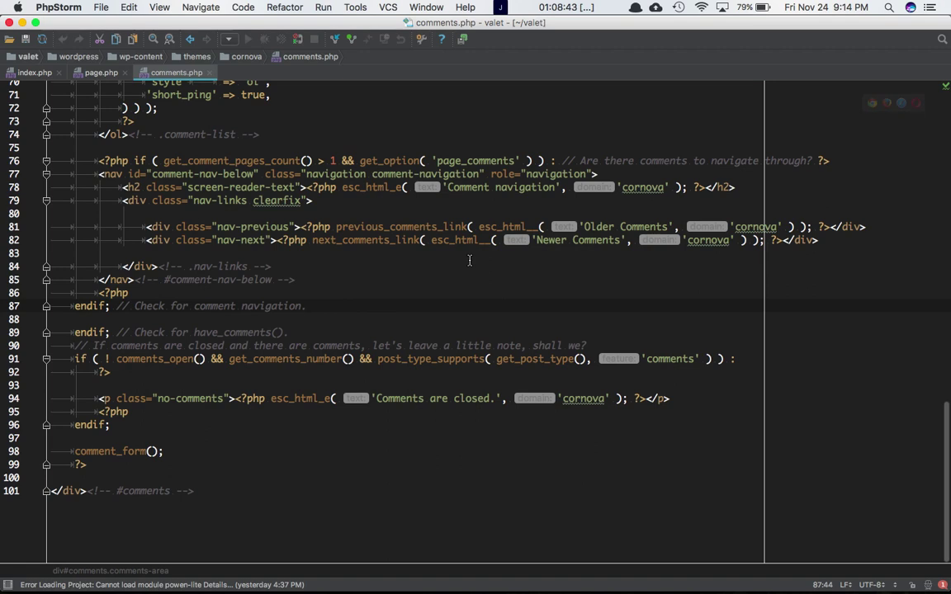
{"action": "double_click", "coordinate": [153, 359]}
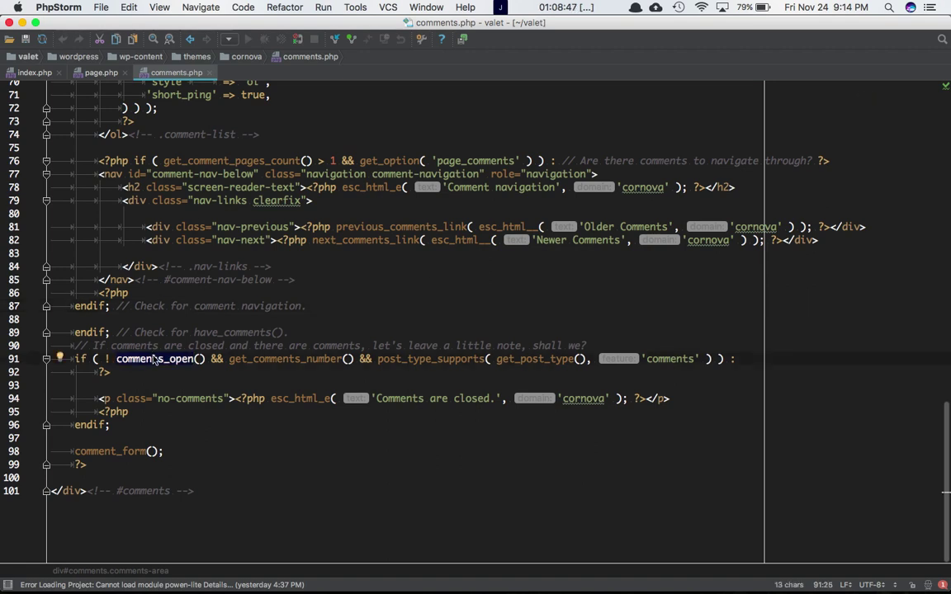
{"action": "mouse_move", "coordinate": [309, 578]}
{"action": "left_click", "coordinate": [397, 567]}
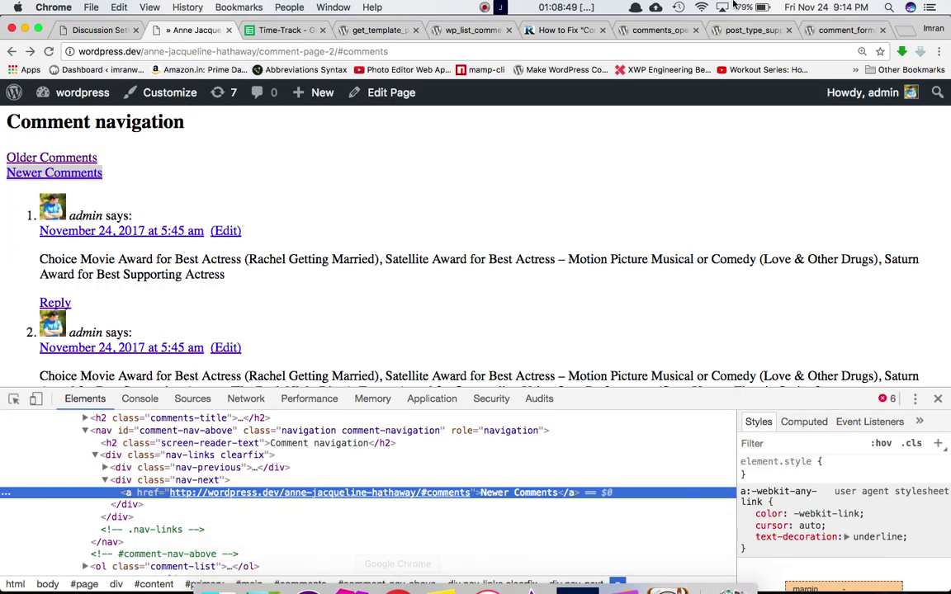
{"action": "left_click", "coordinate": [681, 31]}
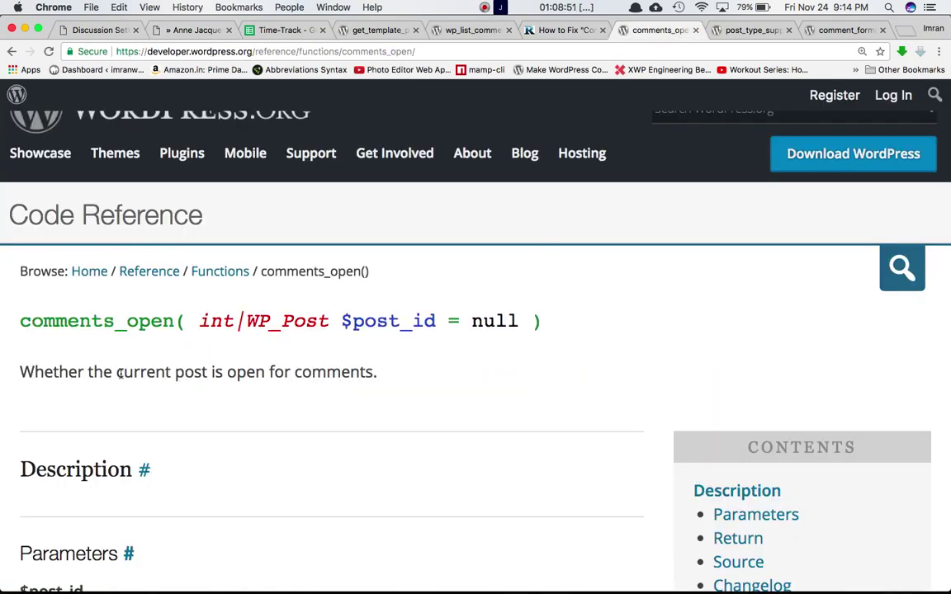
{"action": "scroll", "coordinate": [120, 373], "scroll_direction": "down", "scroll_amount": 5}
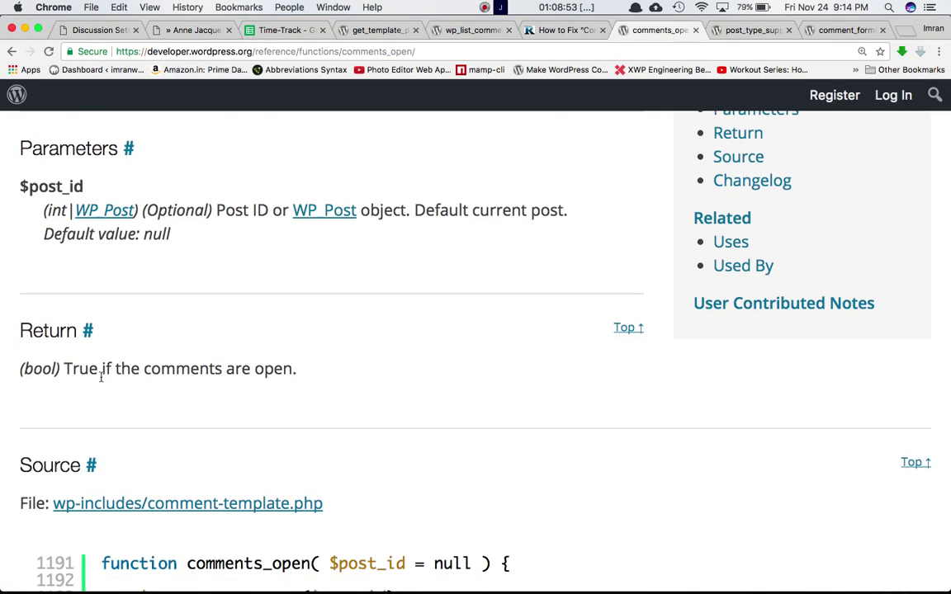
{"action": "scroll", "coordinate": [234, 366], "scroll_direction": "up", "scroll_amount": 5}
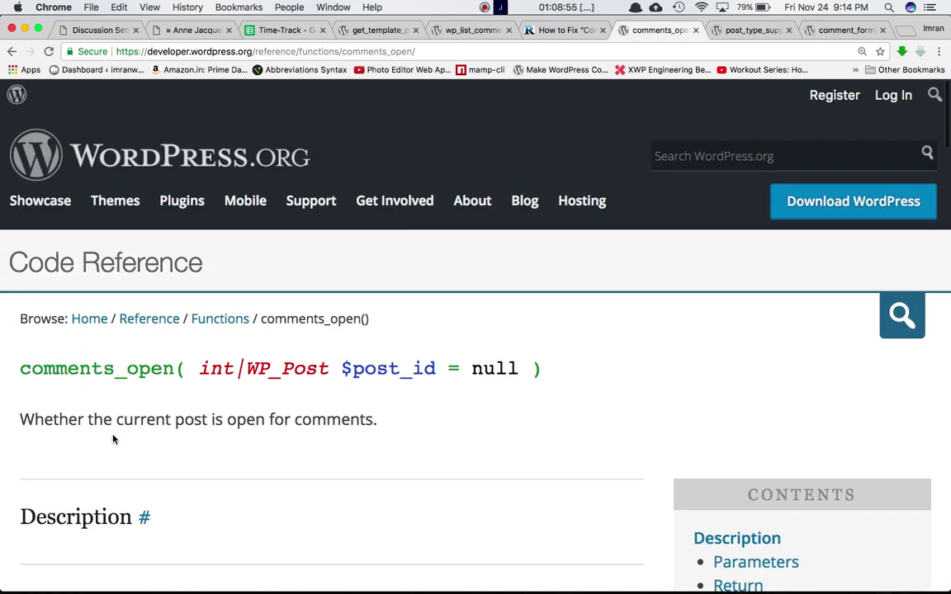
Step: Open the Anne Jacqueline Hathaway page for editing in the WordPress admin and check the comment options in its Discussion box
{"action": "left_click", "coordinate": [159, 30]}
{"action": "left_click", "coordinate": [96, 30]}
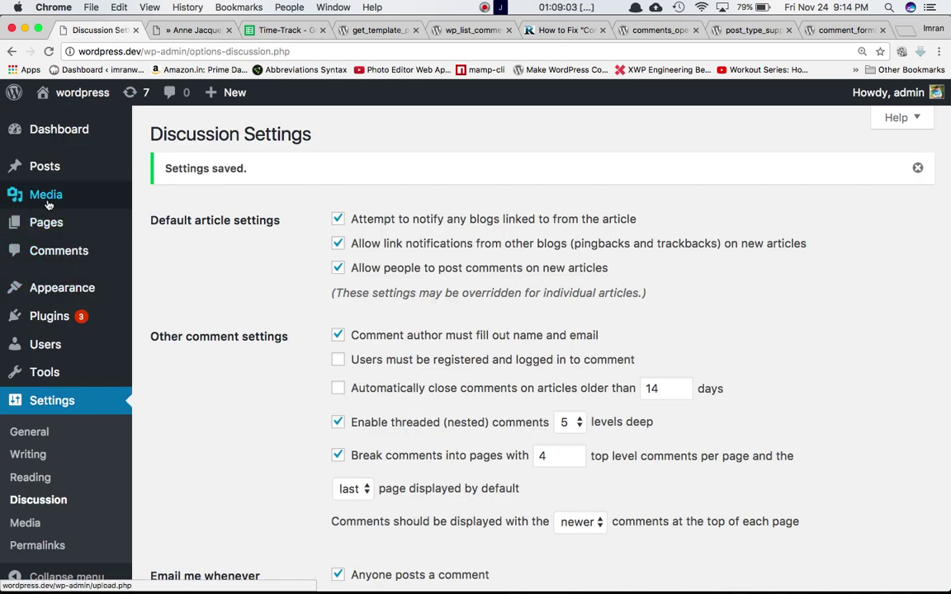
{"action": "mouse_move", "coordinate": [60, 221]}
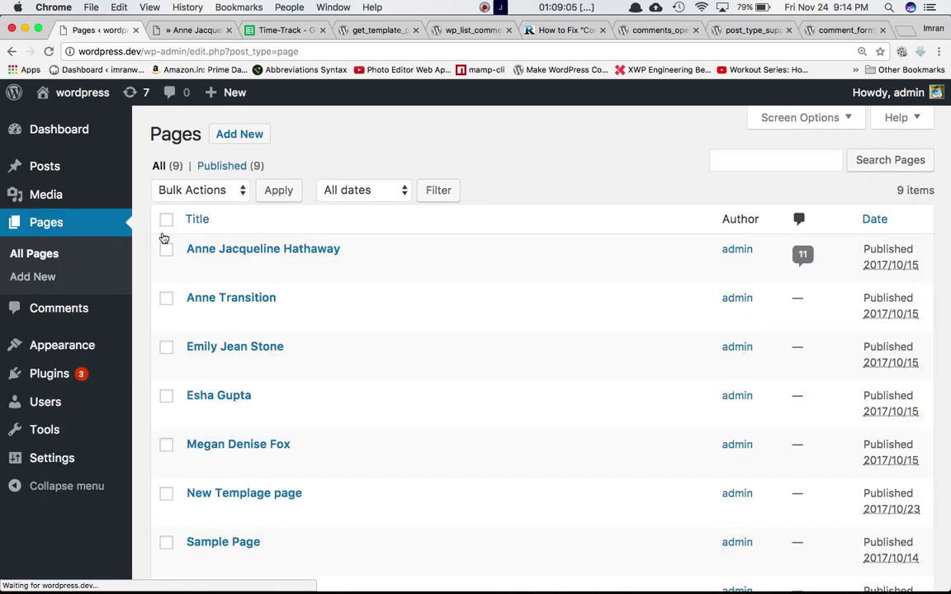
{"action": "left_click", "coordinate": [238, 249]}
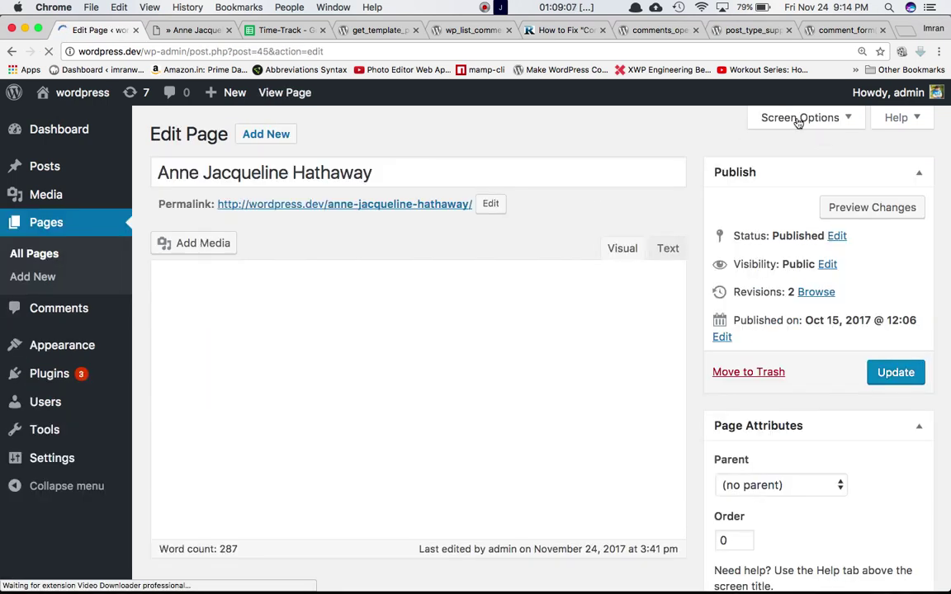
{"action": "left_click", "coordinate": [797, 119]}
{"action": "left_click", "coordinate": [352, 153]}
{"action": "scroll", "coordinate": [352, 154], "scroll_direction": "down", "scroll_amount": 10}
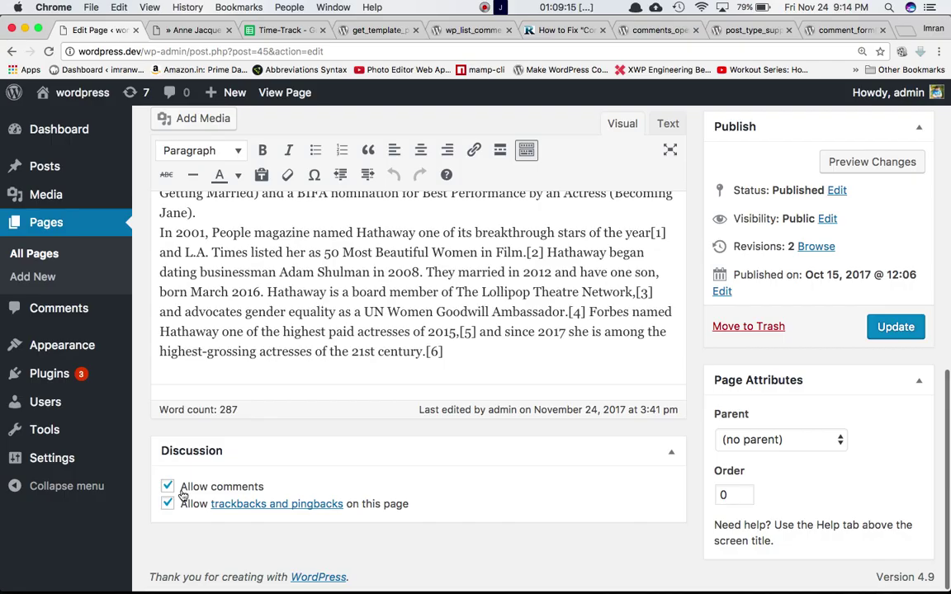
Step: Return to PhpStorm and highlight get_comments_number() and post_type_supports() in the closed-comments condition on line 91
{"action": "key", "text": "super+Tab"}
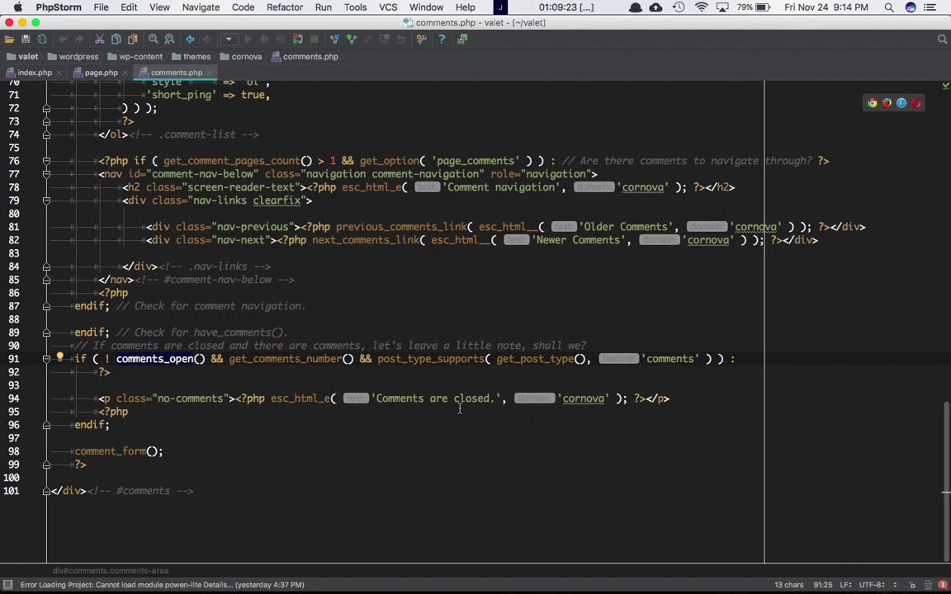
{"action": "double_click", "coordinate": [304, 360]}
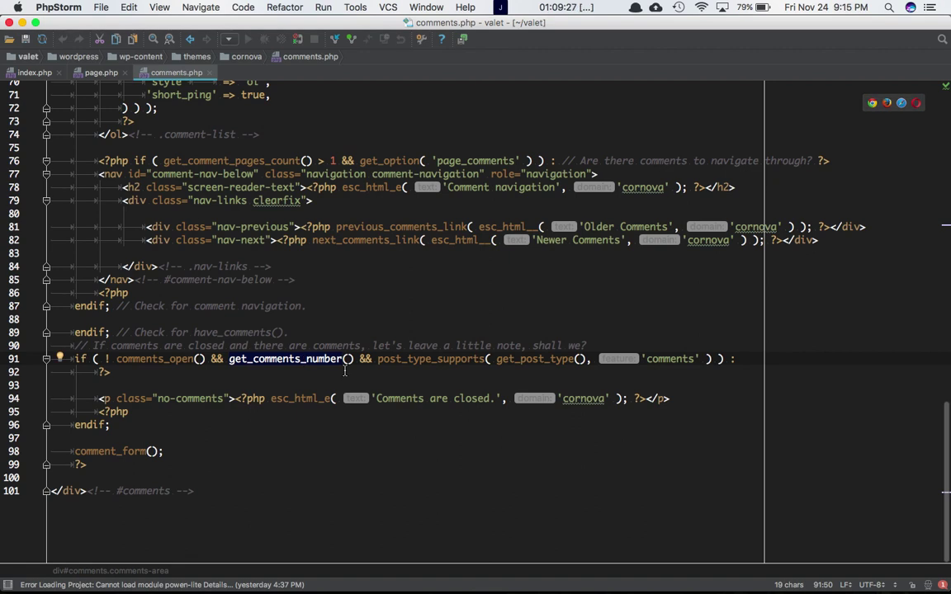
{"action": "double_click", "coordinate": [425, 361]}
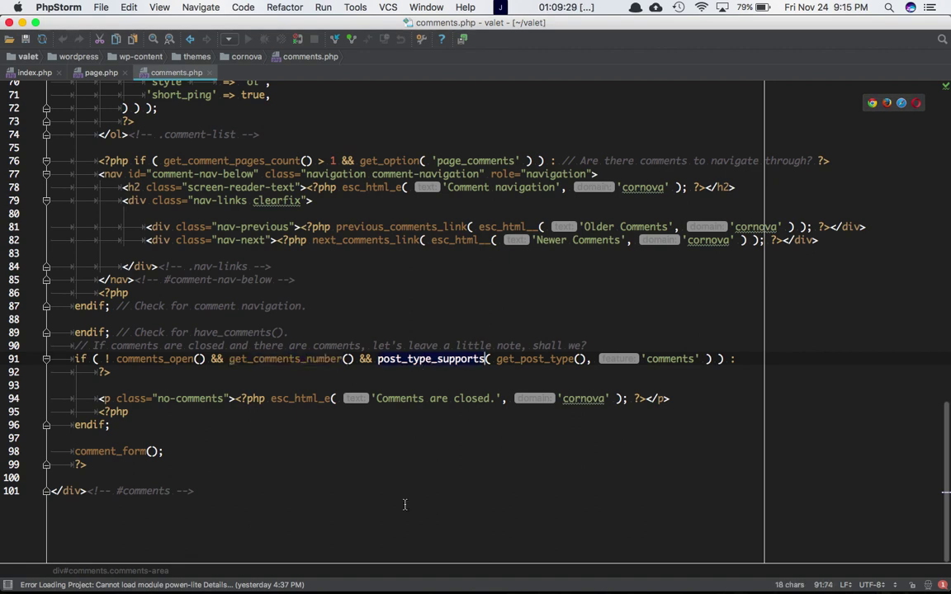
Step: Switch to Chrome and read the post_type_supports() Code Reference entry, including its parameters and return value
{"action": "mouse_move", "coordinate": [308, 590]}
{"action": "left_click", "coordinate": [426, 567]}
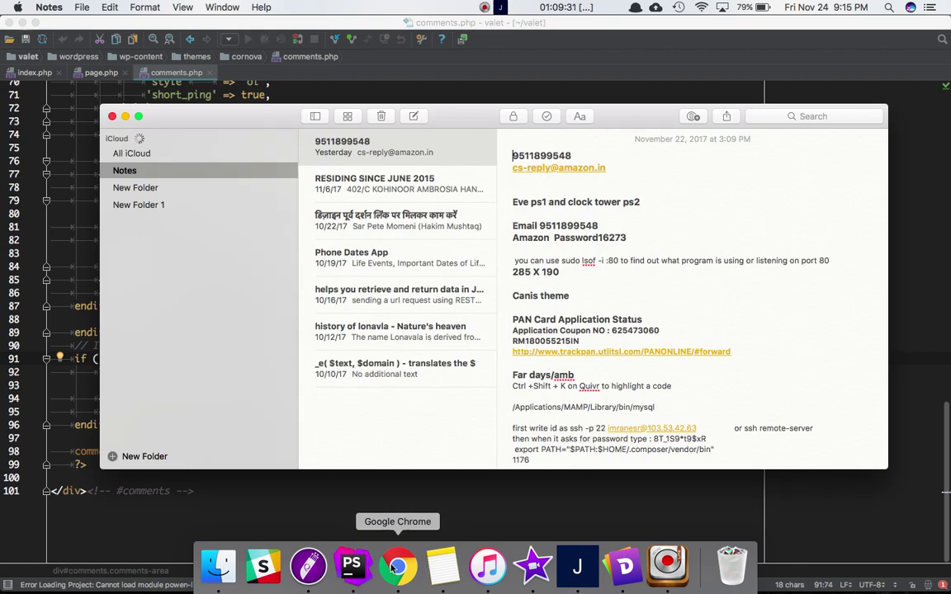
{"action": "left_click", "coordinate": [397, 566]}
{"action": "left_click", "coordinate": [746, 30]}
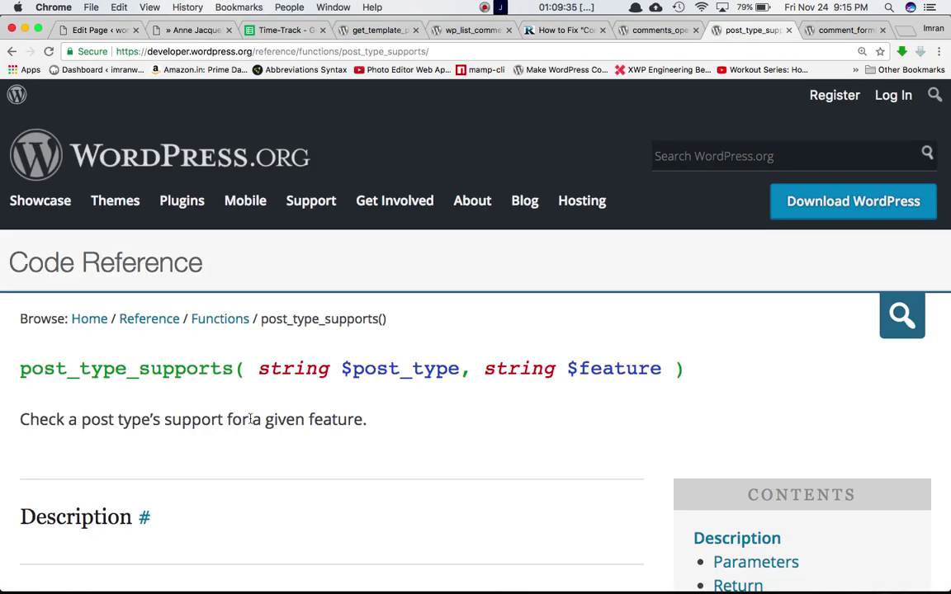
{"action": "scroll", "coordinate": [319, 421], "scroll_direction": "down", "scroll_amount": 10}
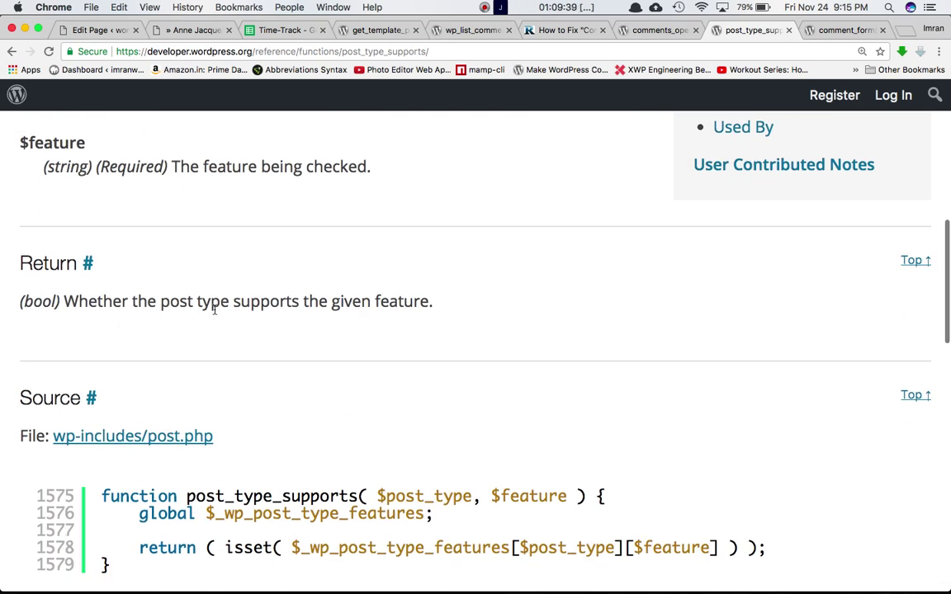
{"action": "scroll", "coordinate": [424, 328], "scroll_direction": "up", "scroll_amount": 10}
{"action": "scroll", "coordinate": [548, 317], "scroll_direction": "down", "scroll_amount": 4}
{"action": "scroll", "coordinate": [490, 293], "scroll_direction": "down", "scroll_amount": 1}
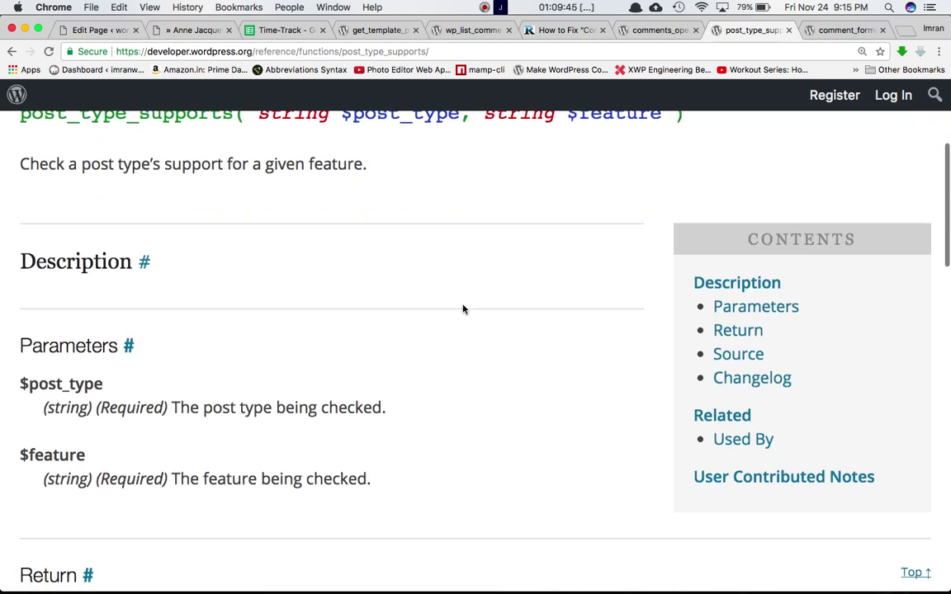
{"action": "scroll", "coordinate": [409, 397], "scroll_direction": "up", "scroll_amount": 1}
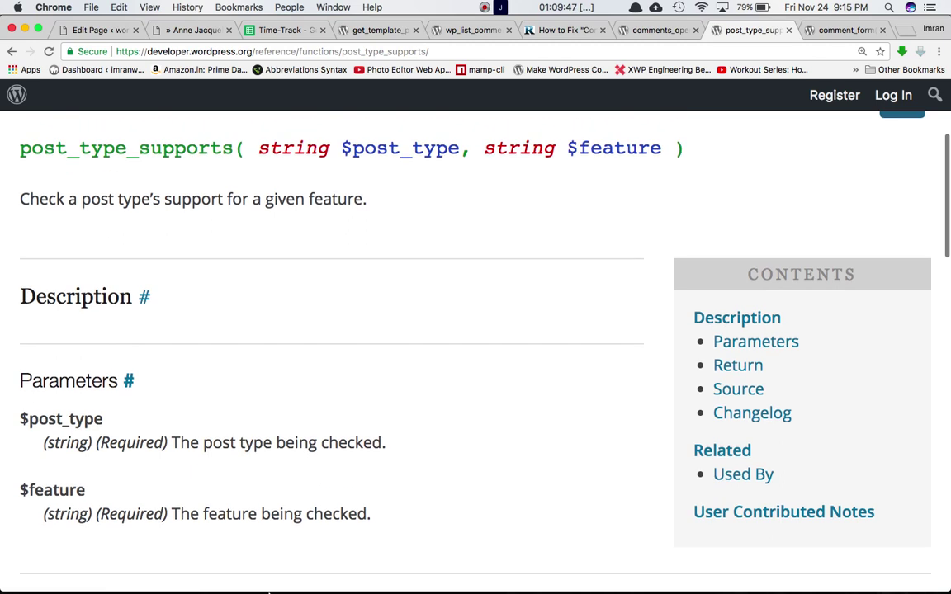
Step: Compare the post_type_supports() arguments in comments.php in PhpStorm with the $post_type and $feature parameters in the Chrome reference
{"action": "mouse_move", "coordinate": [308, 569]}
{"action": "left_click", "coordinate": [364, 571]}
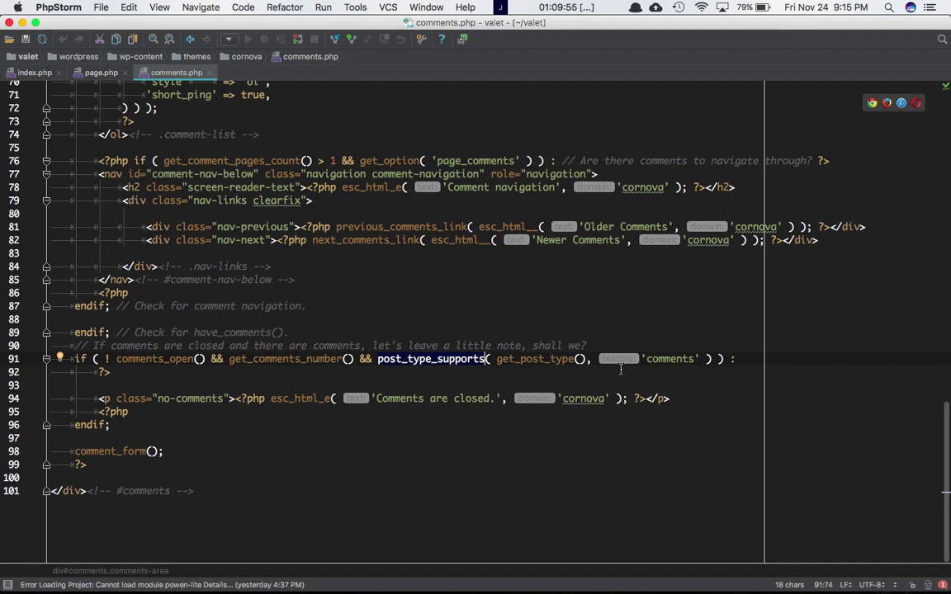
{"action": "key", "text": "shift+F1"}
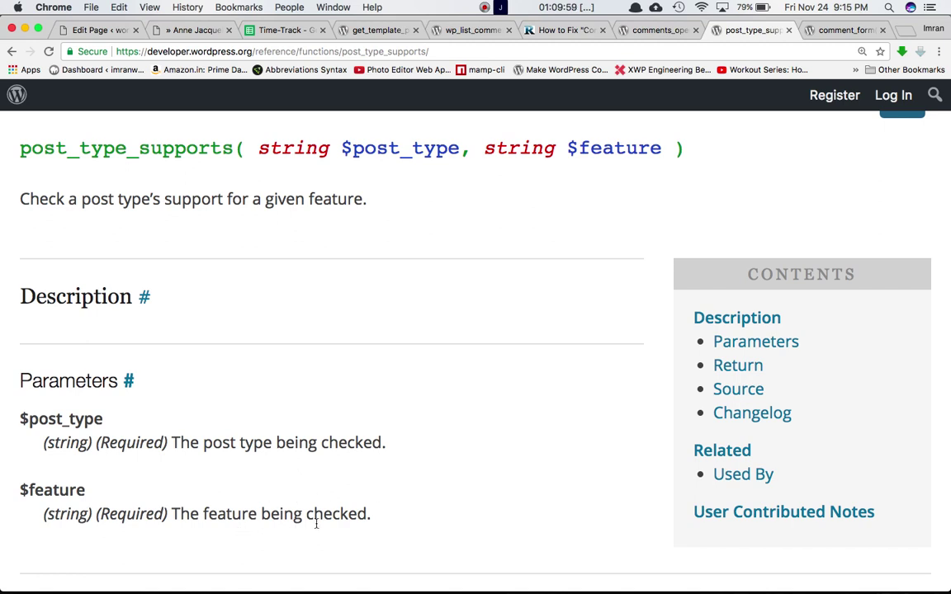
{"action": "key", "text": "super+Tab"}
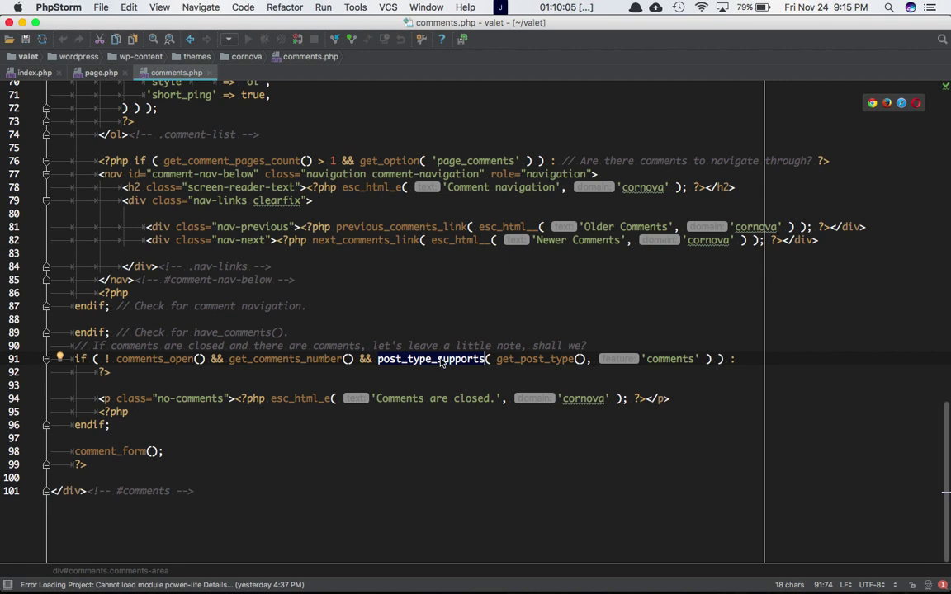
Step: Review post_type_supports() and get_comments_number() in the closed-comments condition, along with the comment navigation code above it
{"action": "left_click", "coordinate": [393, 362]}
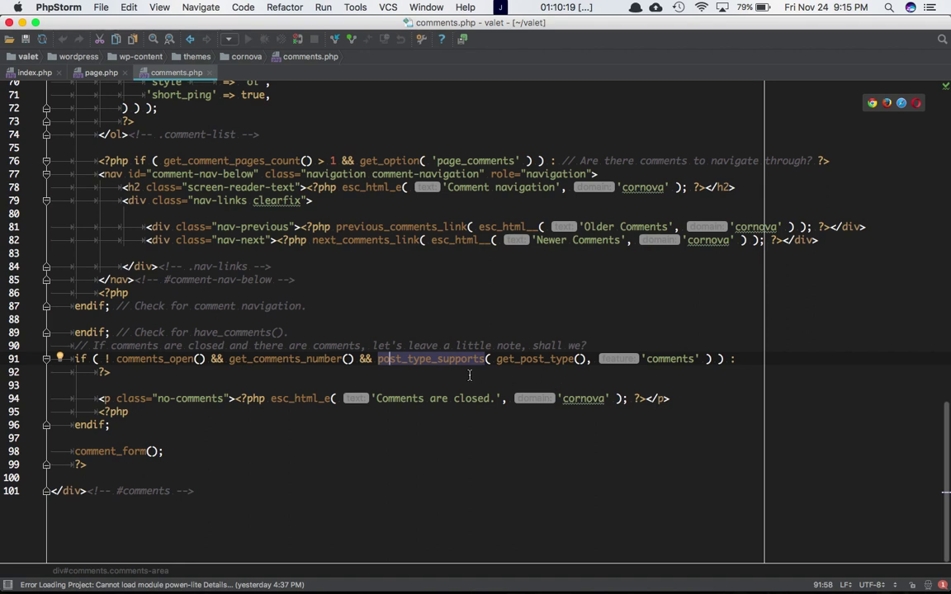
{"action": "double_click", "coordinate": [326, 359]}
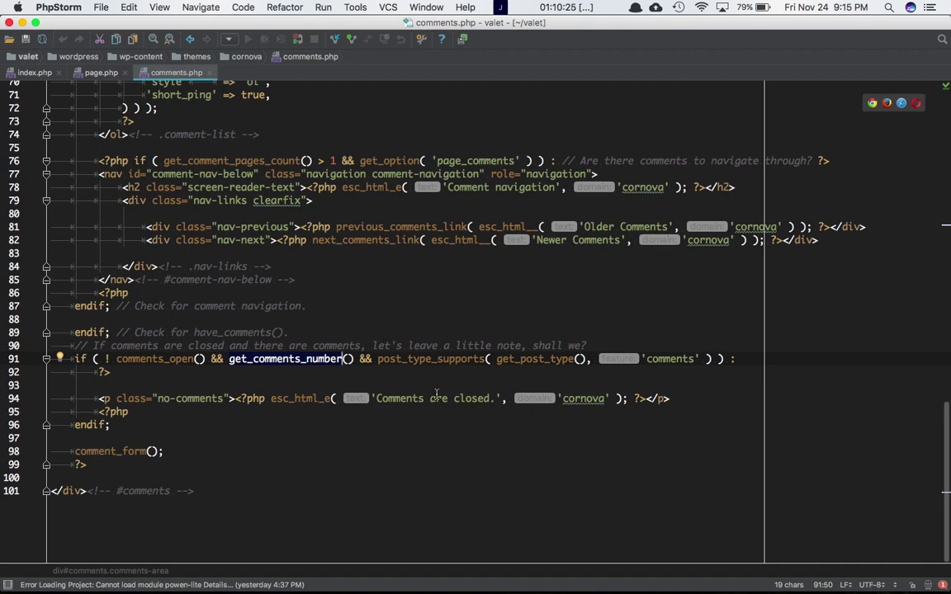
{"action": "scroll", "coordinate": [347, 324], "scroll_direction": "up", "scroll_amount": 2}
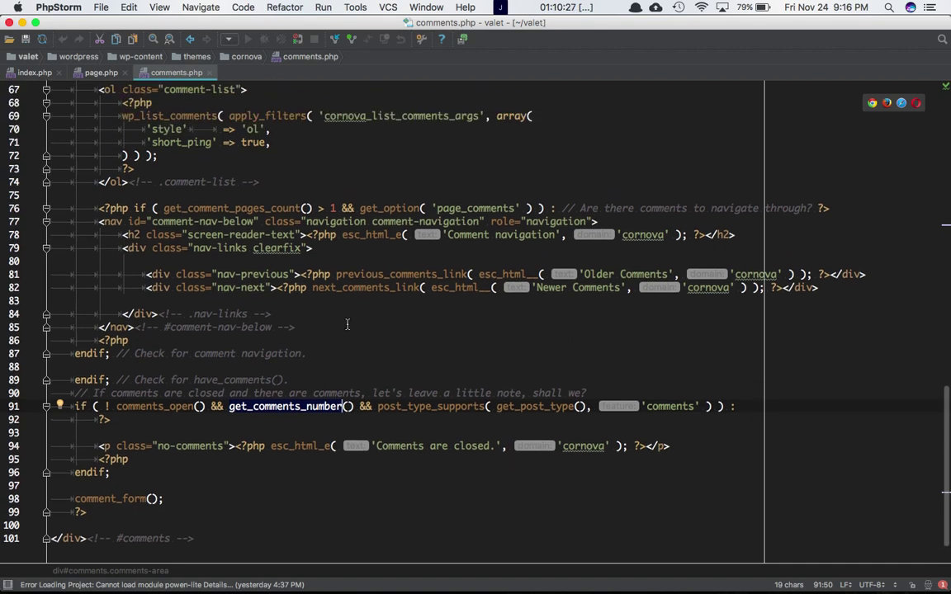
{"action": "scroll", "coordinate": [346, 324], "scroll_direction": "up", "scroll_amount": 2}
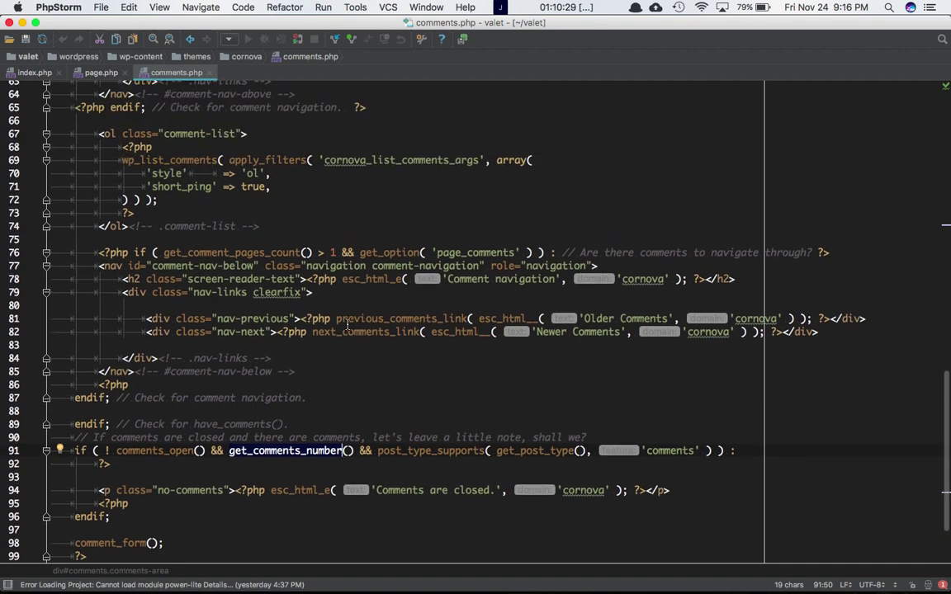
Step: Review the end of comments.php and highlight the comment_form call on line 98
{"action": "scroll", "coordinate": [348, 324], "scroll_direction": "up", "scroll_amount": 1}
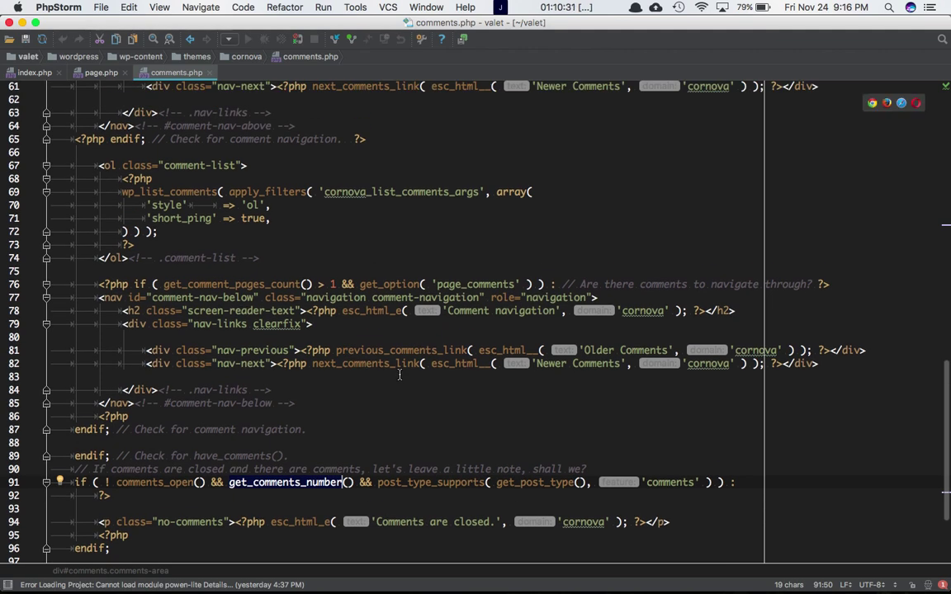
{"action": "scroll", "coordinate": [405, 436], "scroll_direction": "down", "scroll_amount": 5}
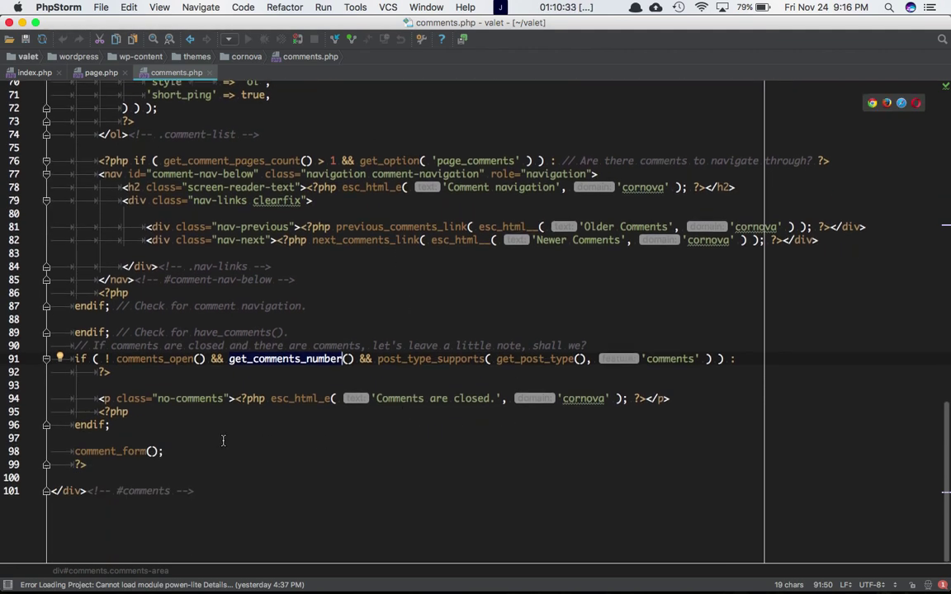
{"action": "double_click", "coordinate": [120, 450]}
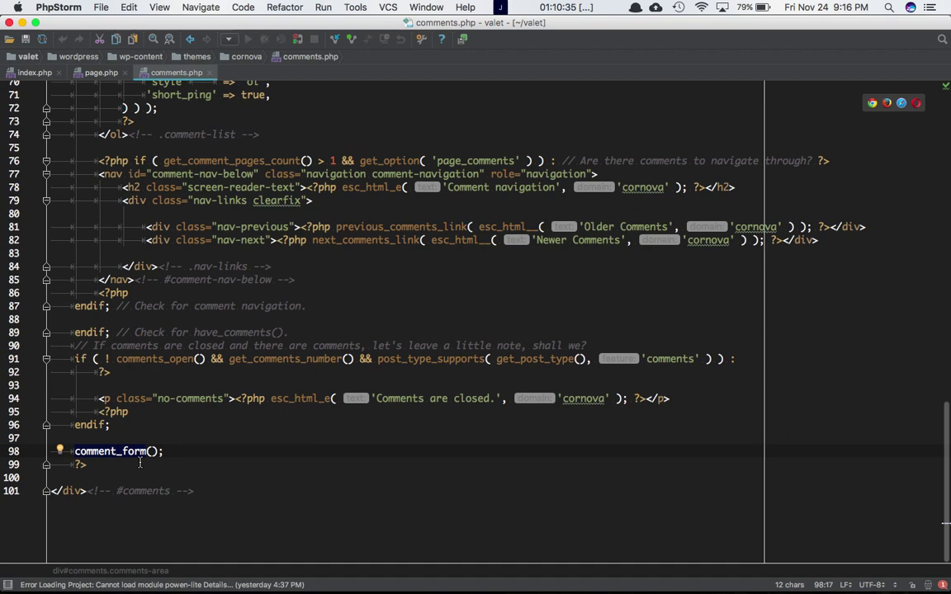
Step: Switch to Chrome and inspect the comment text area of the Leave a Reply form on the rendered WordPress page
{"action": "mouse_move", "coordinate": [218, 577]}
{"action": "left_click", "coordinate": [398, 578]}
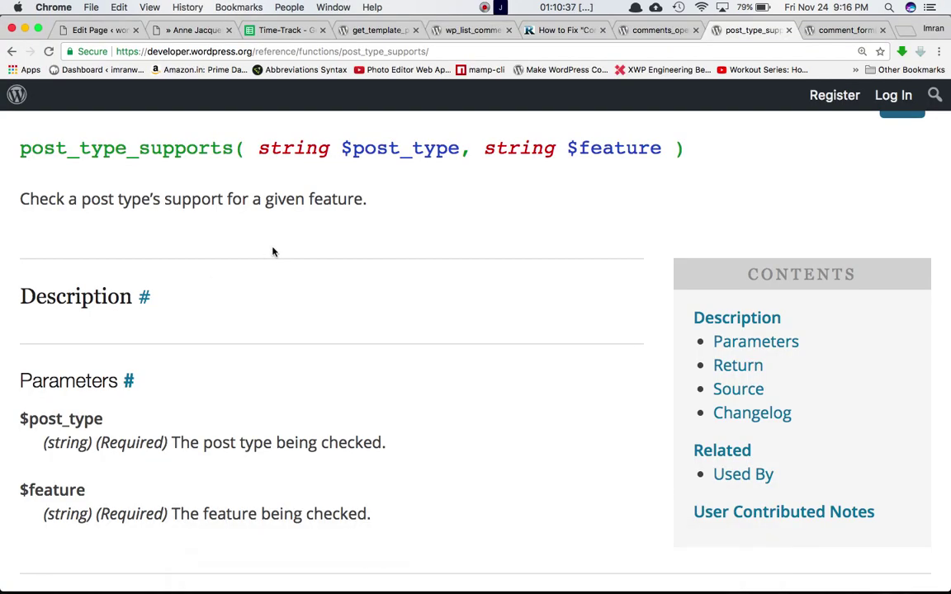
{"action": "left_click", "coordinate": [194, 30]}
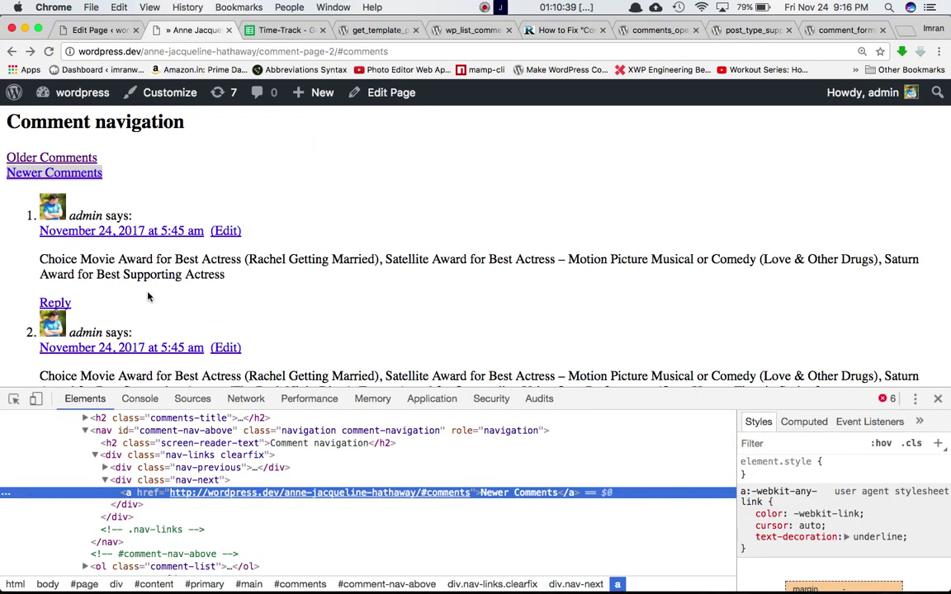
{"action": "scroll", "coordinate": [185, 287], "scroll_direction": "down", "scroll_amount": 3}
{"action": "scroll", "coordinate": [185, 287], "scroll_direction": "down", "scroll_amount": 10}
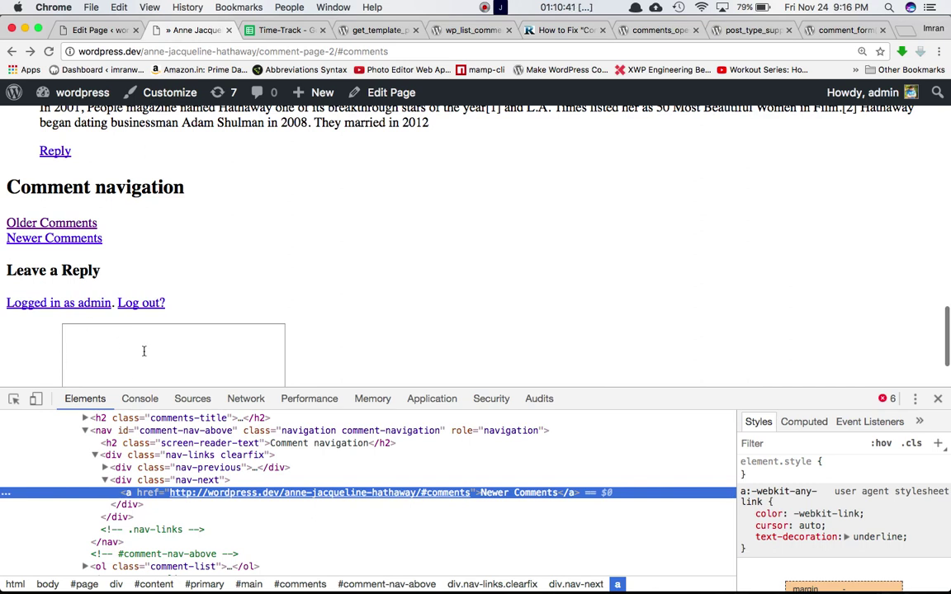
{"action": "scroll", "coordinate": [142, 355], "scroll_direction": "down", "scroll_amount": 2}
{"action": "left_click", "coordinate": [123, 293]}
{"action": "right_click", "coordinate": [123, 292]}
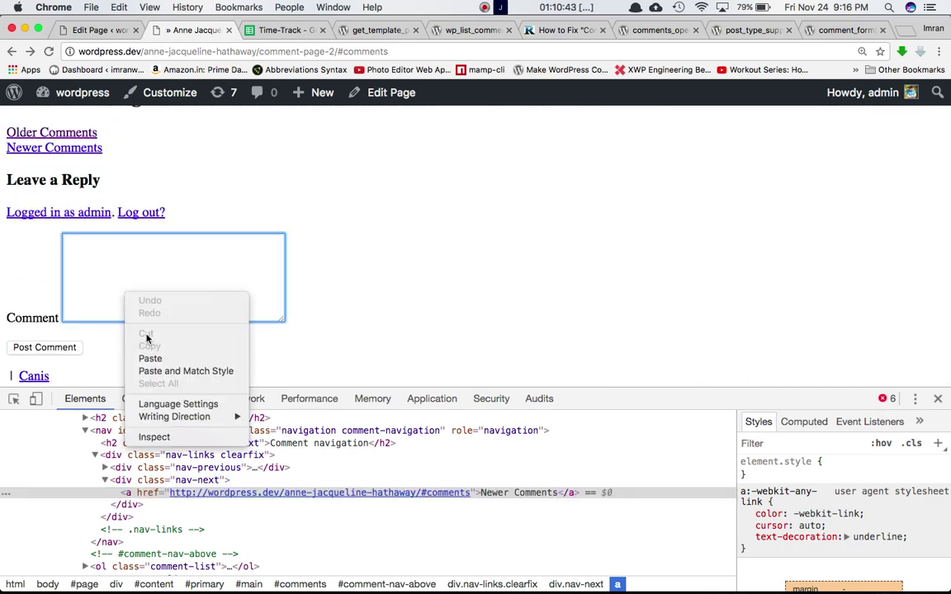
{"action": "left_click", "coordinate": [156, 437]}
Step: Revisit comment_form() in PhpStorm, and read its description and $args parameters in the Code Reference in Chrome
{"action": "mouse_move", "coordinate": [397, 574]}
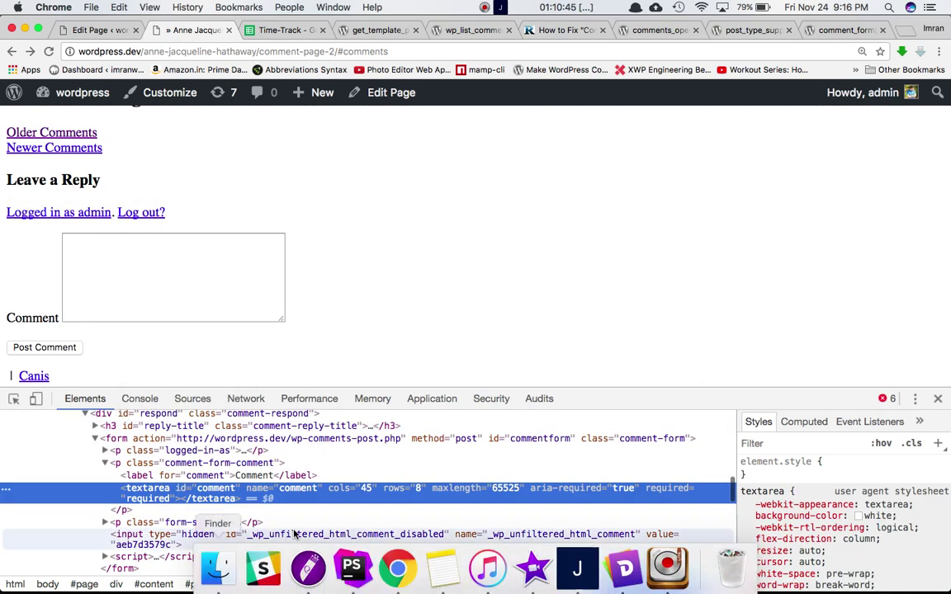
{"action": "left_click", "coordinate": [351, 574]}
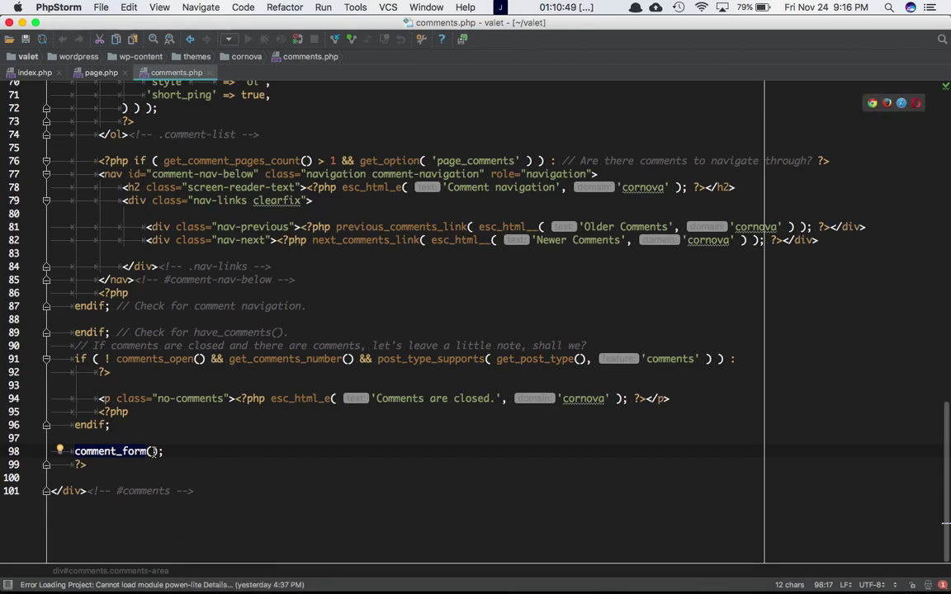
{"action": "key", "text": "super+Tab"}
{"action": "left_click", "coordinate": [850, 29]}
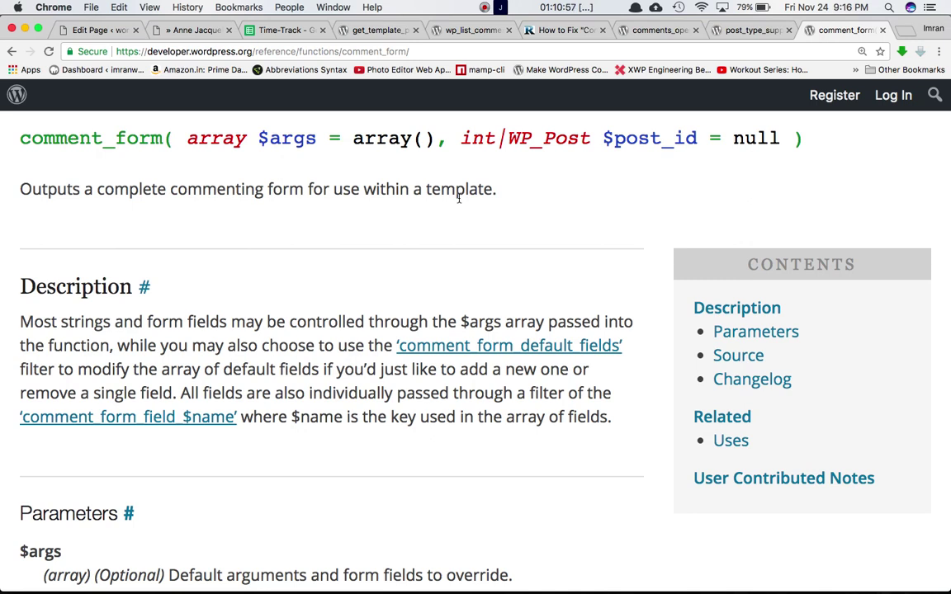
{"action": "scroll", "coordinate": [445, 276], "scroll_direction": "down", "scroll_amount": 5}
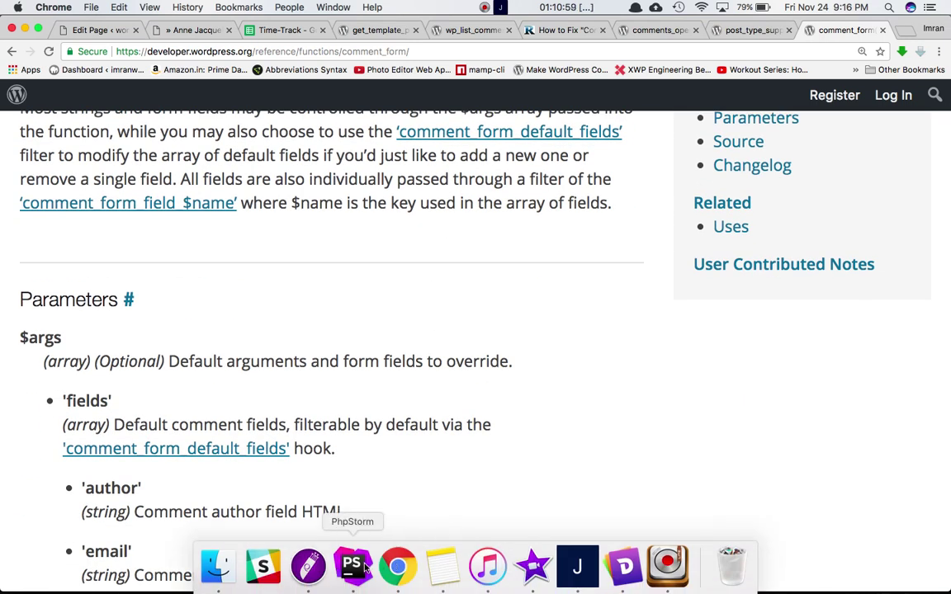
Step: Return to PhpStorm and skim comments.php from the header comment down to the comment_form() call
{"action": "left_click", "coordinate": [349, 566]}
{"action": "scroll", "coordinate": [138, 178], "scroll_direction": "up", "scroll_amount": 20}
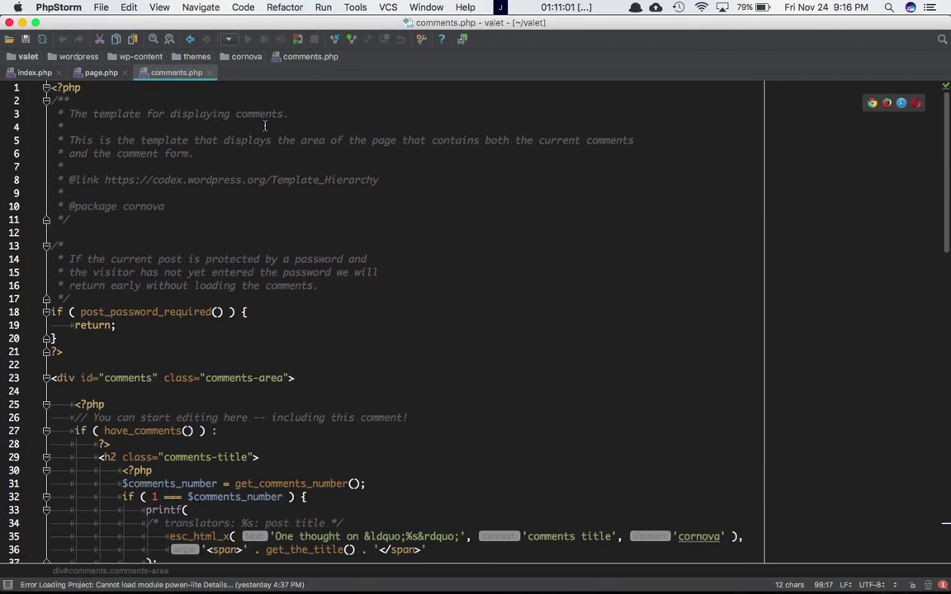
{"action": "scroll", "coordinate": [264, 127], "scroll_direction": "down", "scroll_amount": 20}
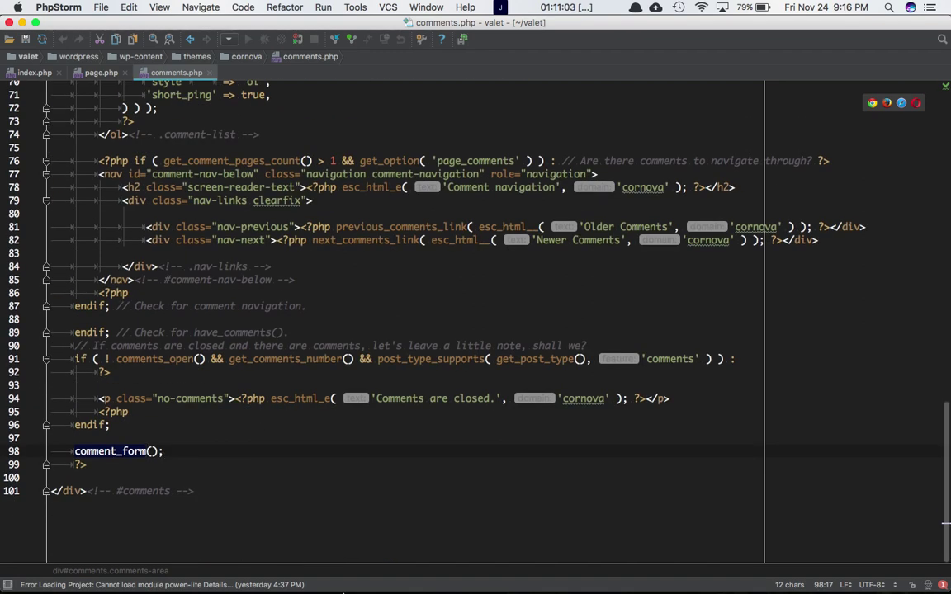
Step: Switch to Chrome and examine the form element with id commentform in the rendered page's markup
{"action": "left_click", "coordinate": [397, 568]}
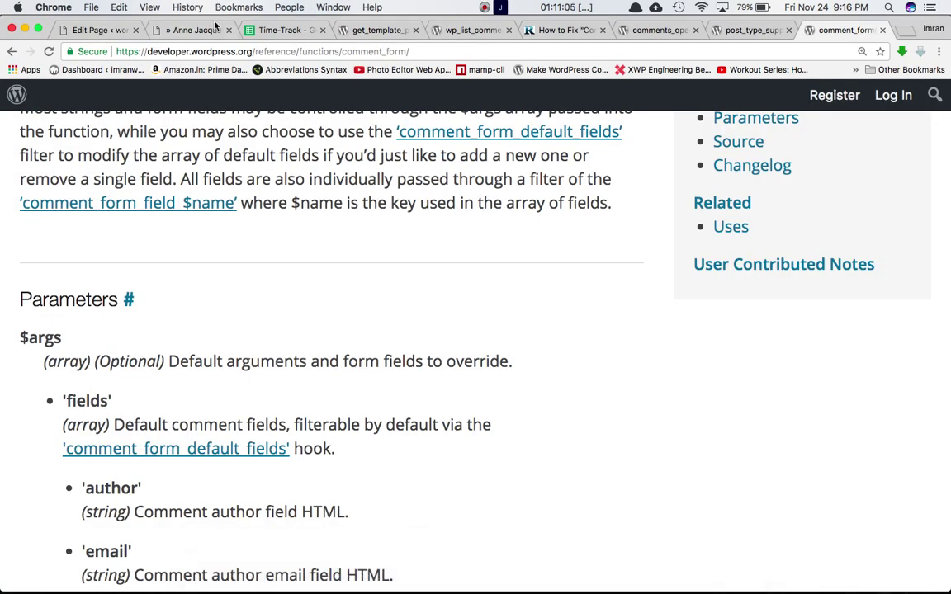
{"action": "left_click", "coordinate": [192, 30]}
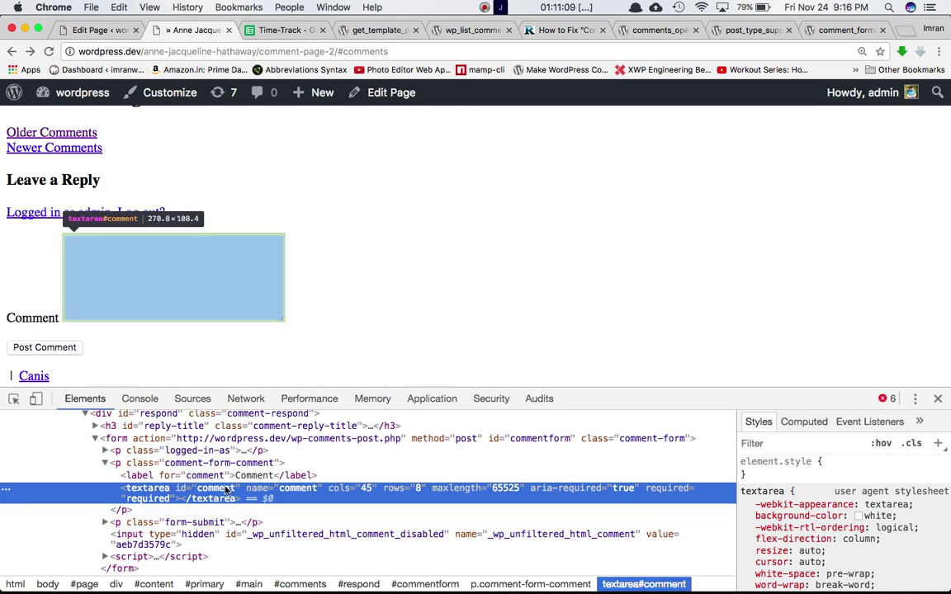
{"action": "left_click", "coordinate": [129, 438]}
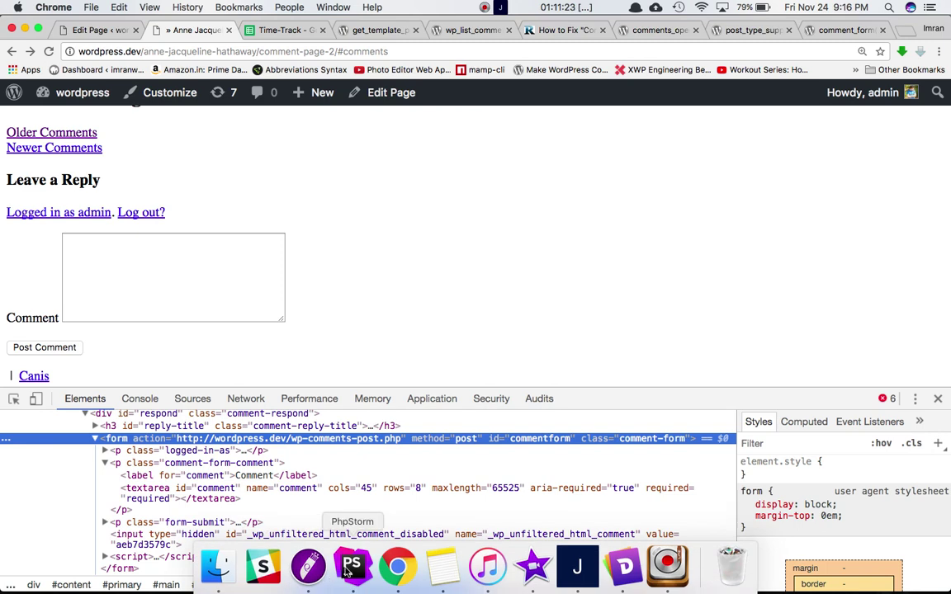
Step: Comment out the comment_form() call on line 98 in PhpStorm and reload the rendered page in Chrome
{"action": "left_click", "coordinate": [351, 566]}
{"action": "triple_click", "coordinate": [122, 452]}
{"action": "key", "text": "super+slash"}
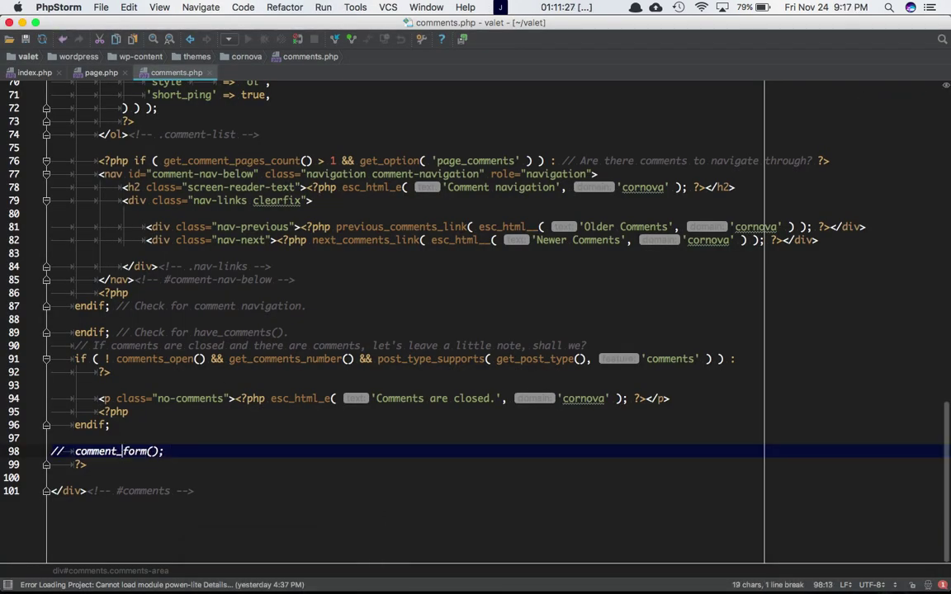
{"action": "key", "text": "super+Tab"}
{"action": "key", "text": "super+r"}
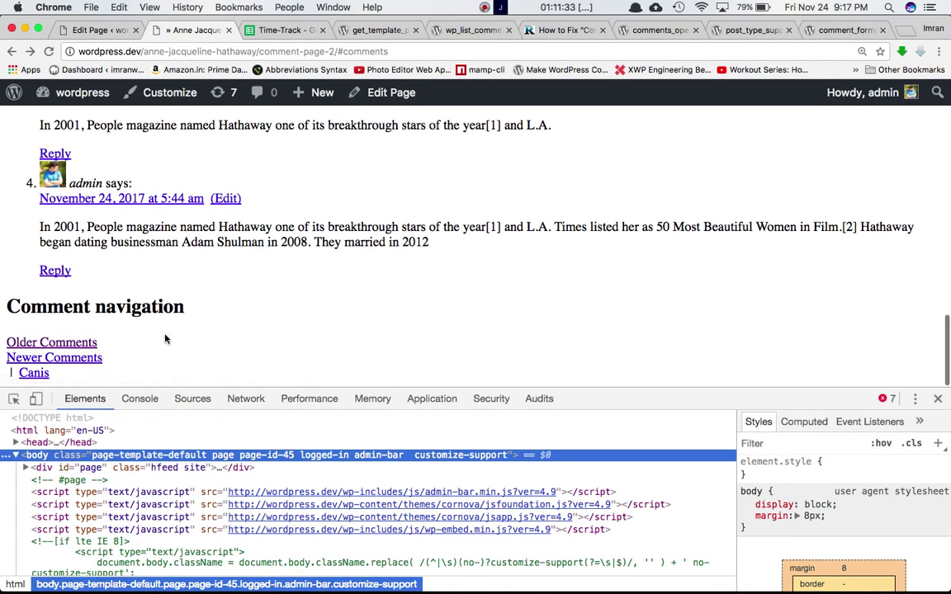
Step: Uncomment the comment_form() call in PhpStorm, then reload the page in Chrome and focus the comment text area
{"action": "key", "text": "super+Tab"}
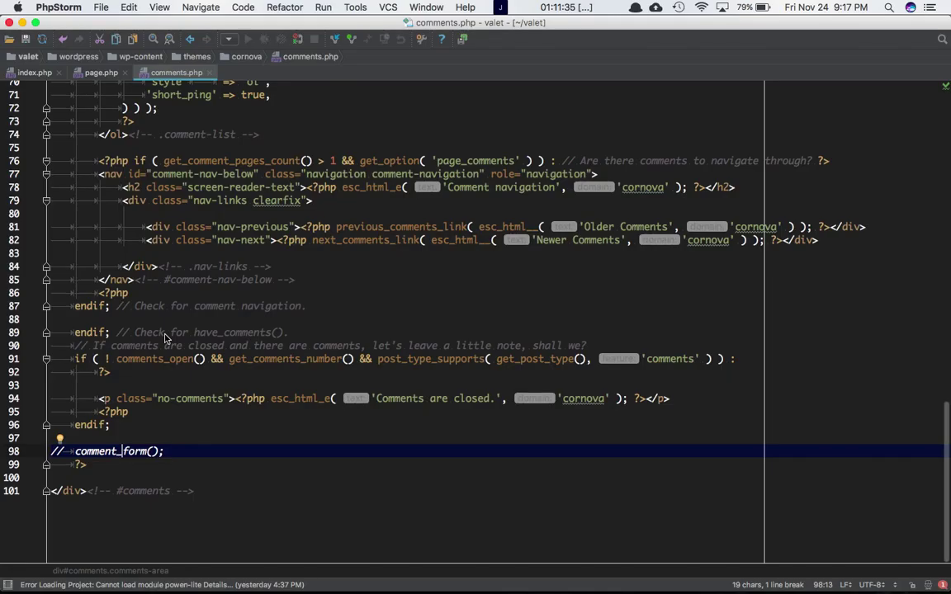
{"action": "key", "text": "super+slash"}
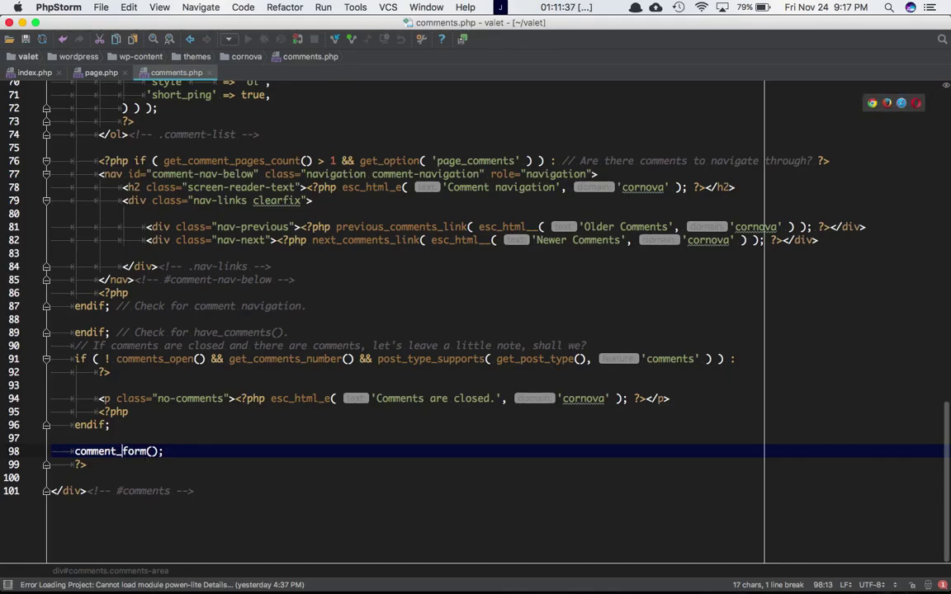
{"action": "key", "text": "super+Tab"}
{"action": "key", "text": "super+r"}
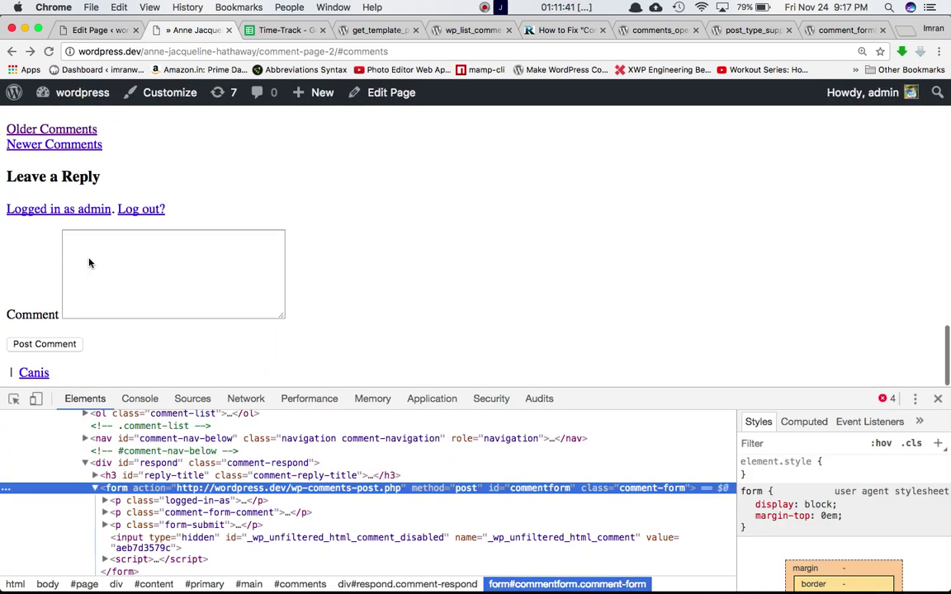
{"action": "left_click", "coordinate": [215, 271]}
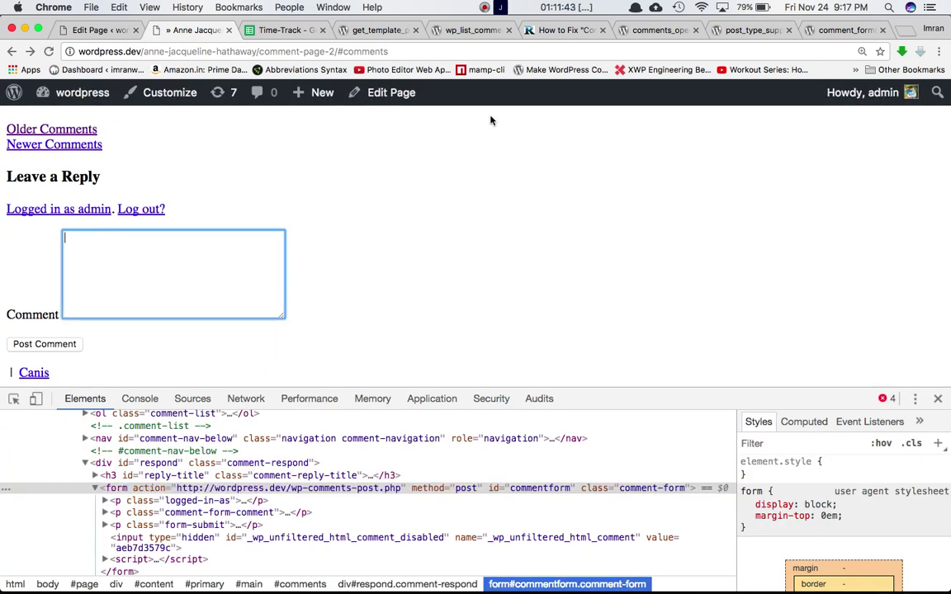